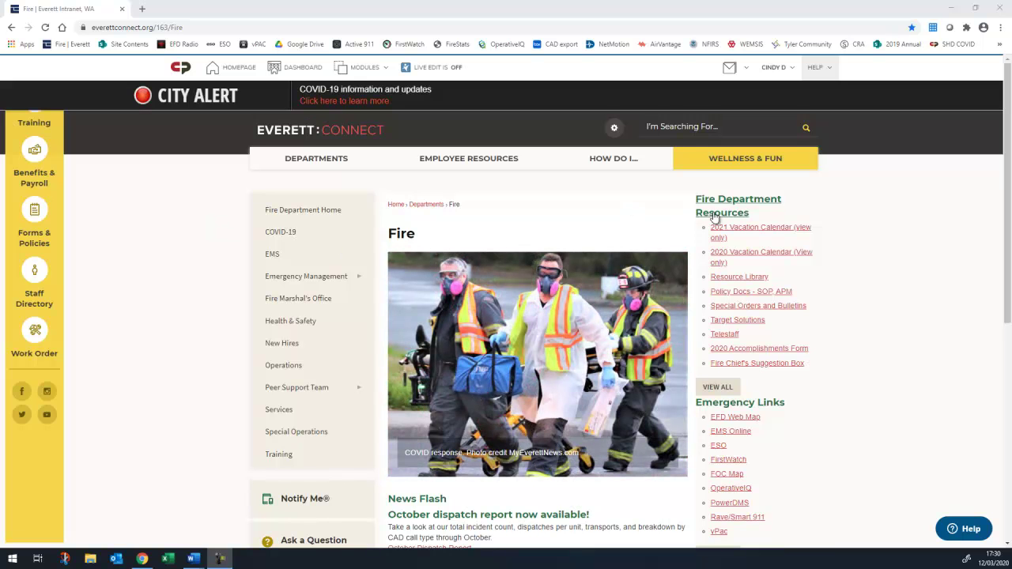
- Scroll down the Fire department page to reach the PowerDMS link under Emergency Links
scroll(760, 229, down, 1)
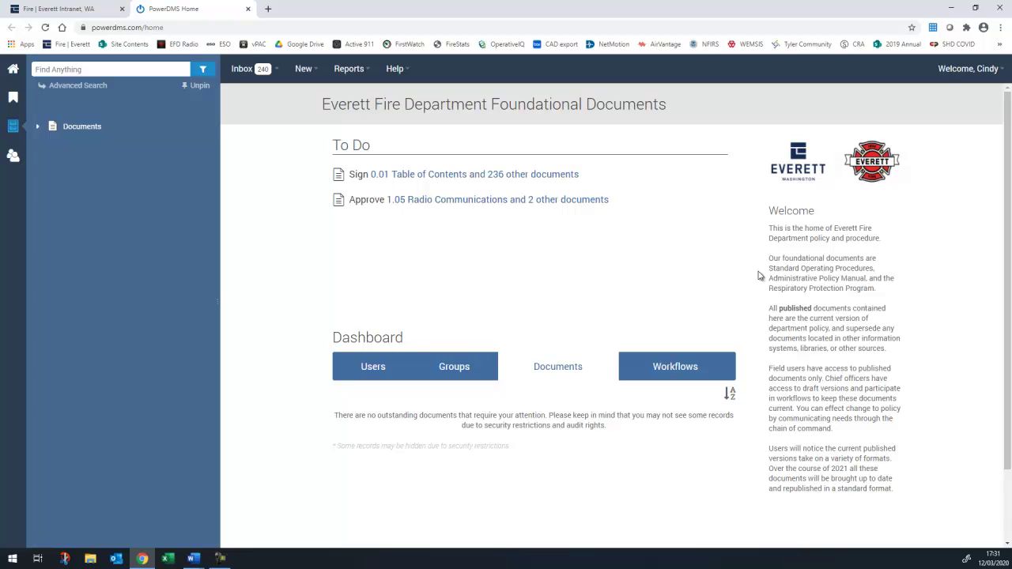
- Expand Documents, 01 Standard Operating Procedures and Ch 3 : Emergency Medical Service Response in the tree
click(79, 130)
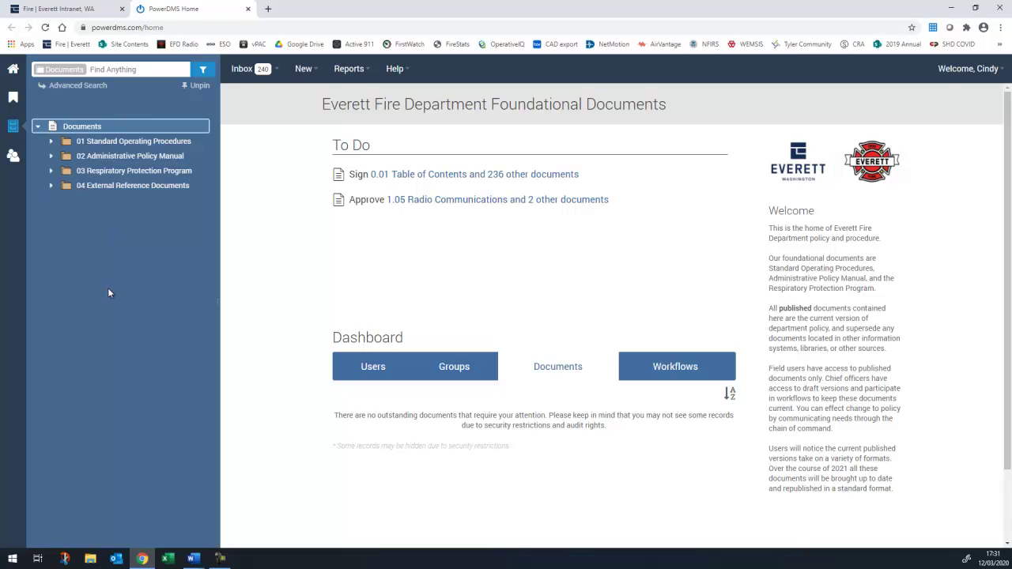
click(120, 143)
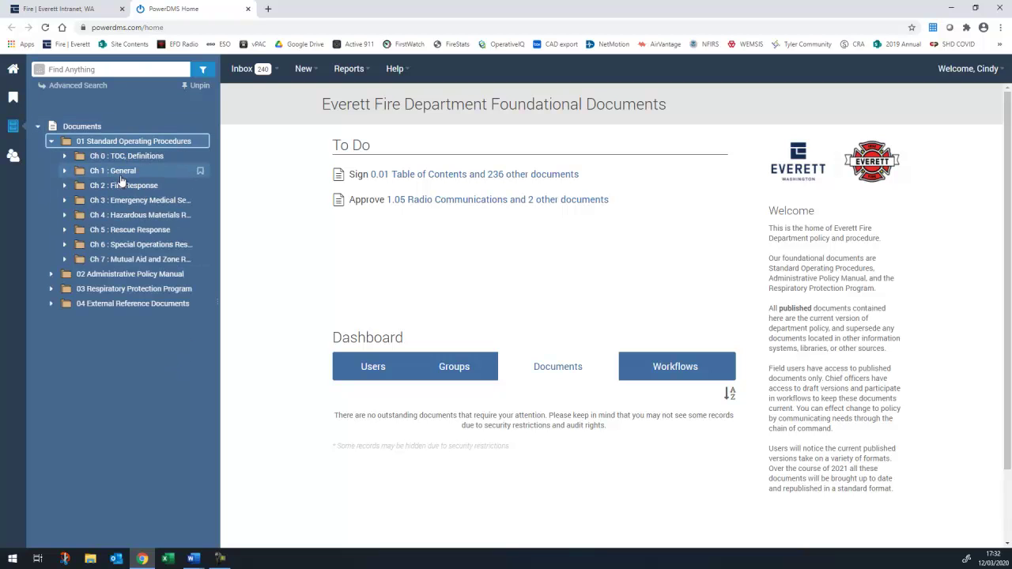
click(121, 201)
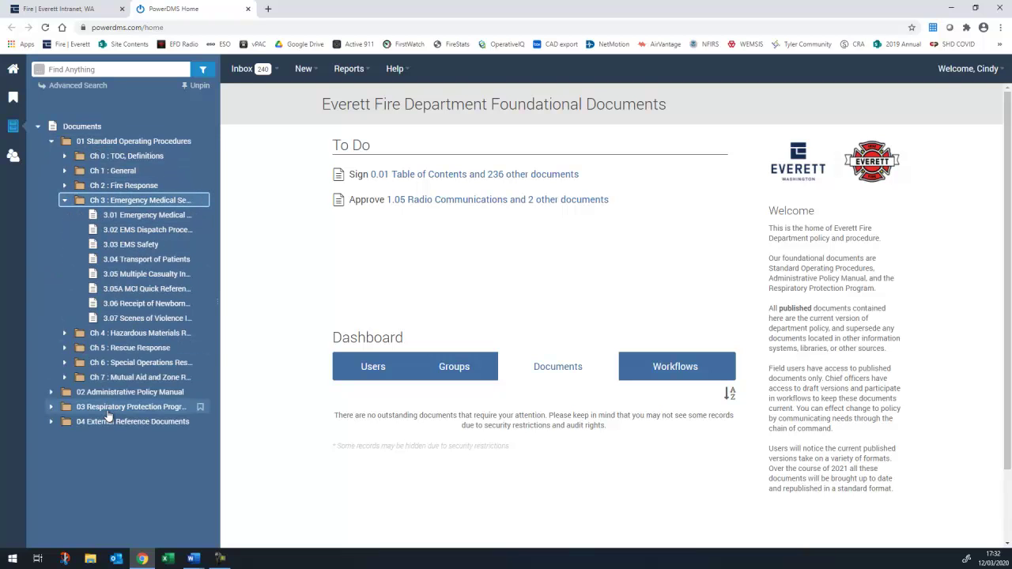
- Open 3.03 EMS Safety, hide and restore the info panel, and widen the document tree
click(125, 245)
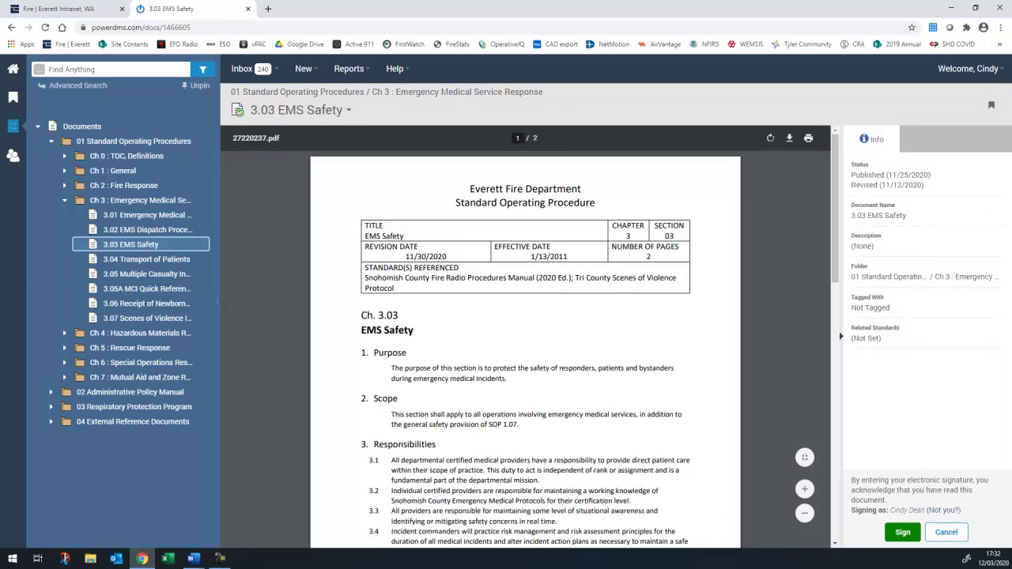
key(alt+Tab)
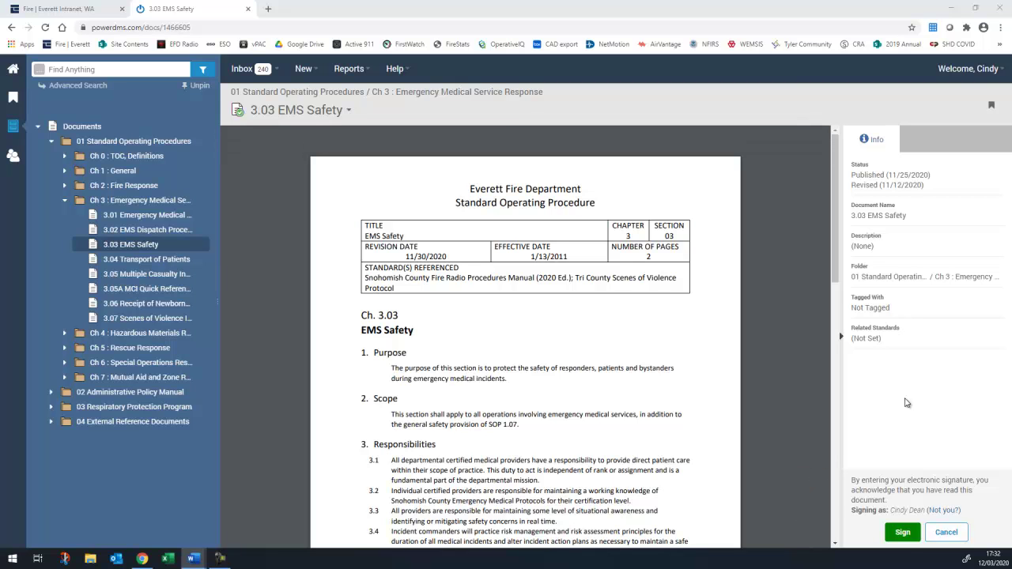
click(842, 337)
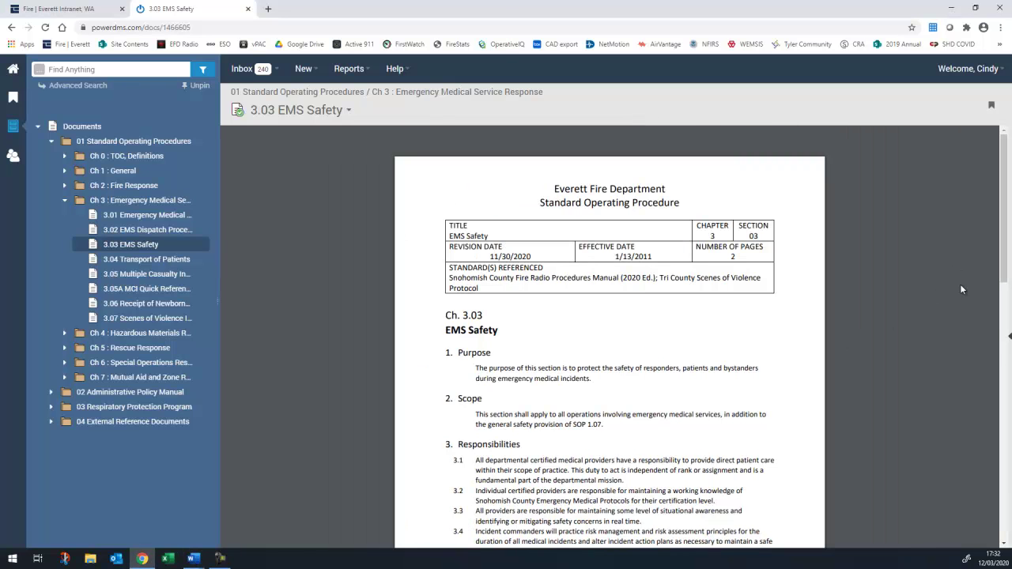
click(1009, 336)
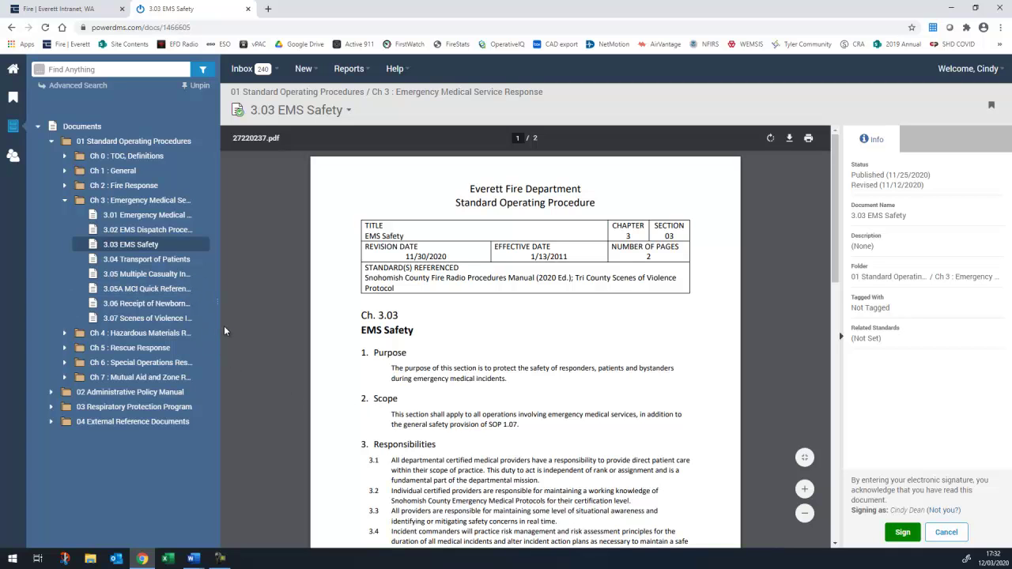
drag(218, 331, 255, 335)
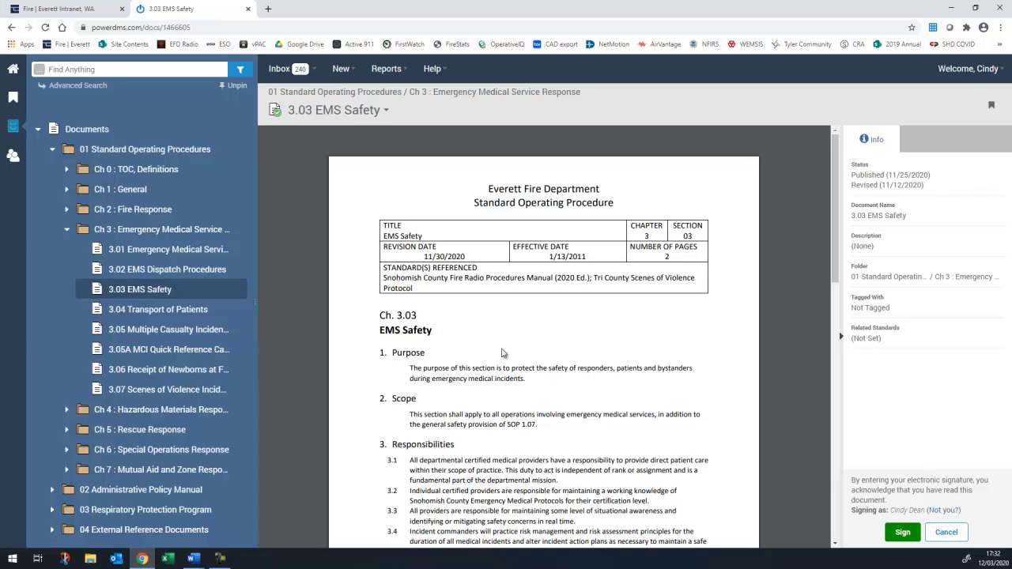
- Fit the PDF to the viewer width, then show the whole page, and zoom in three times
mouse_move(792, 497)
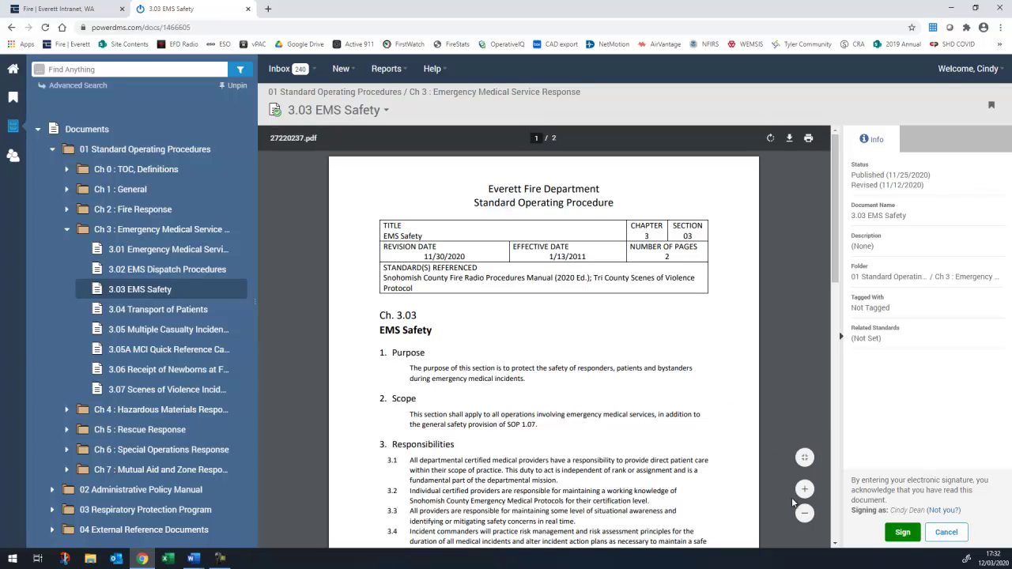
click(806, 460)
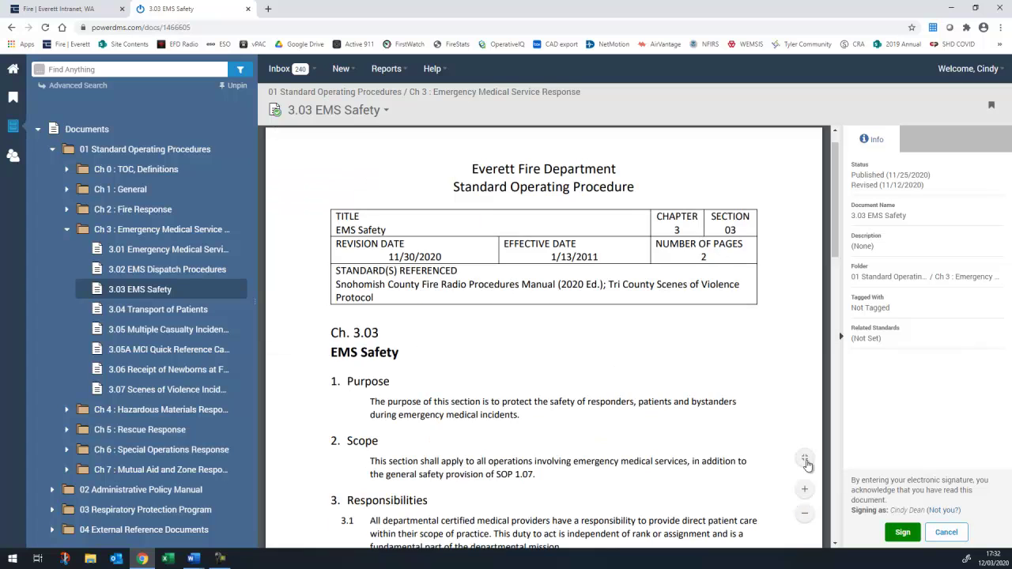
click(806, 460)
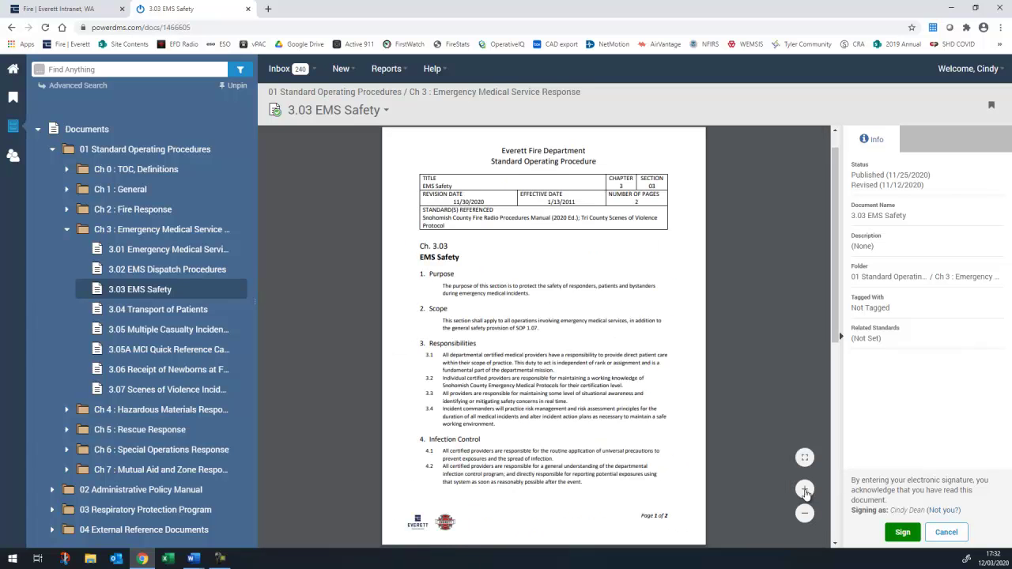
click(805, 491)
click(805, 490)
click(805, 491)
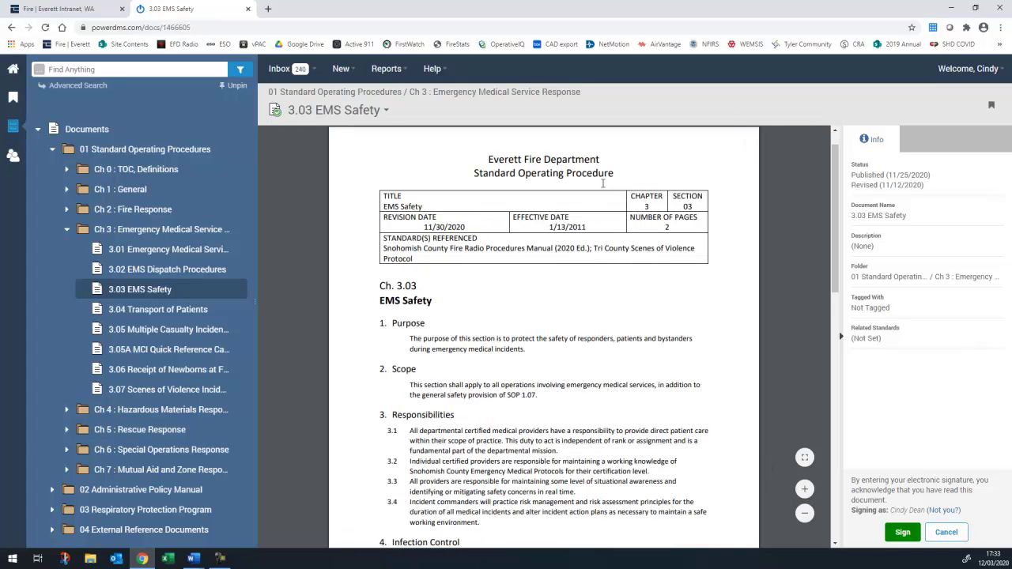
click(310, 109)
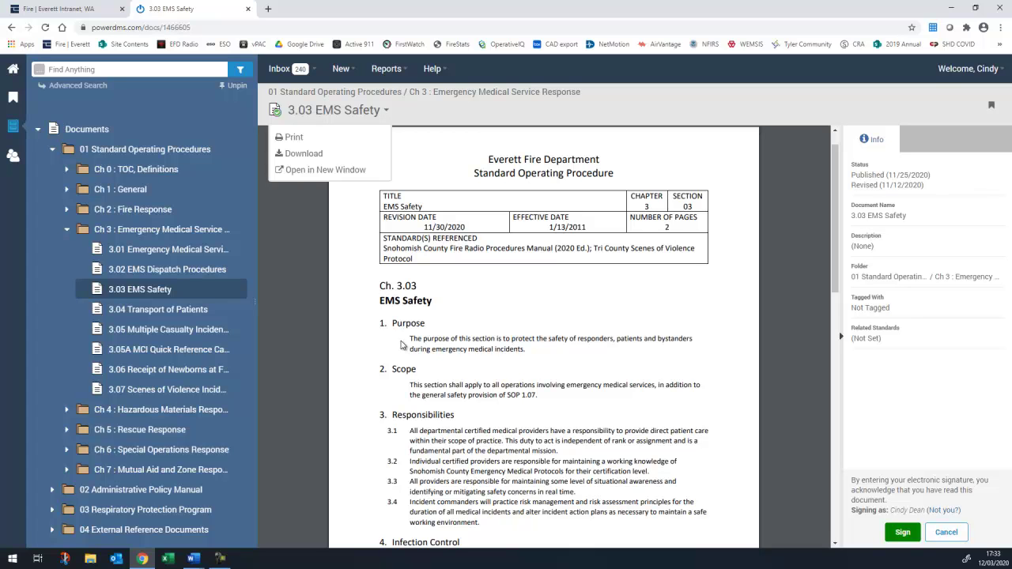
click(373, 362)
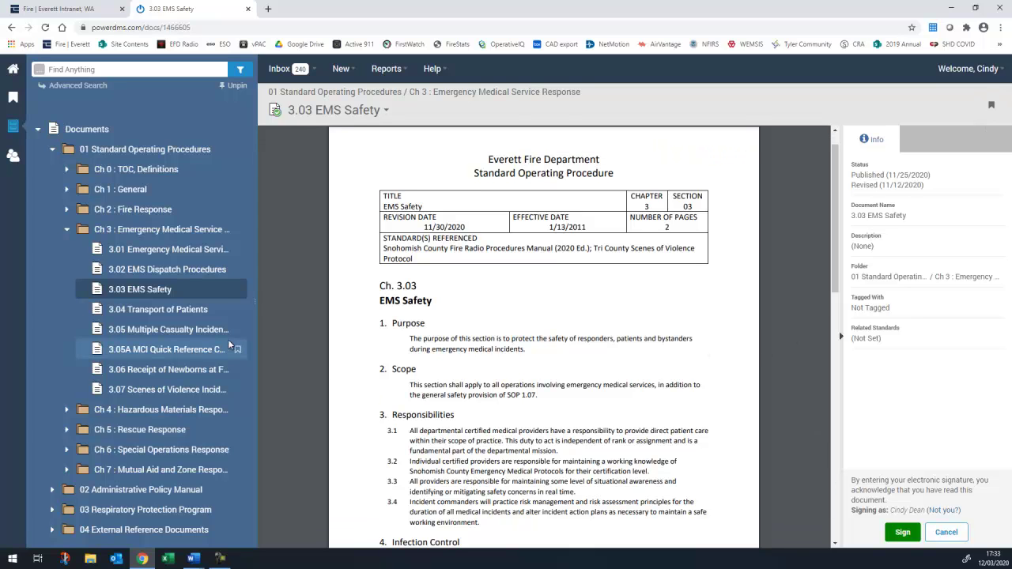
- Bookmark 3.03 EMS Safety, open the Bookmarks list, and remove that bookmark again
click(237, 290)
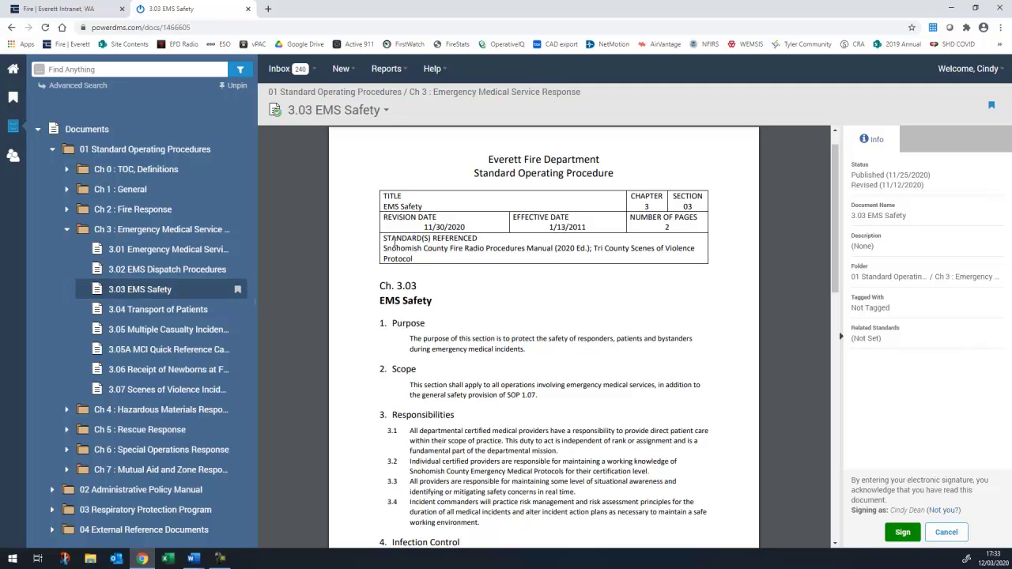
scroll(393, 241, up, 1)
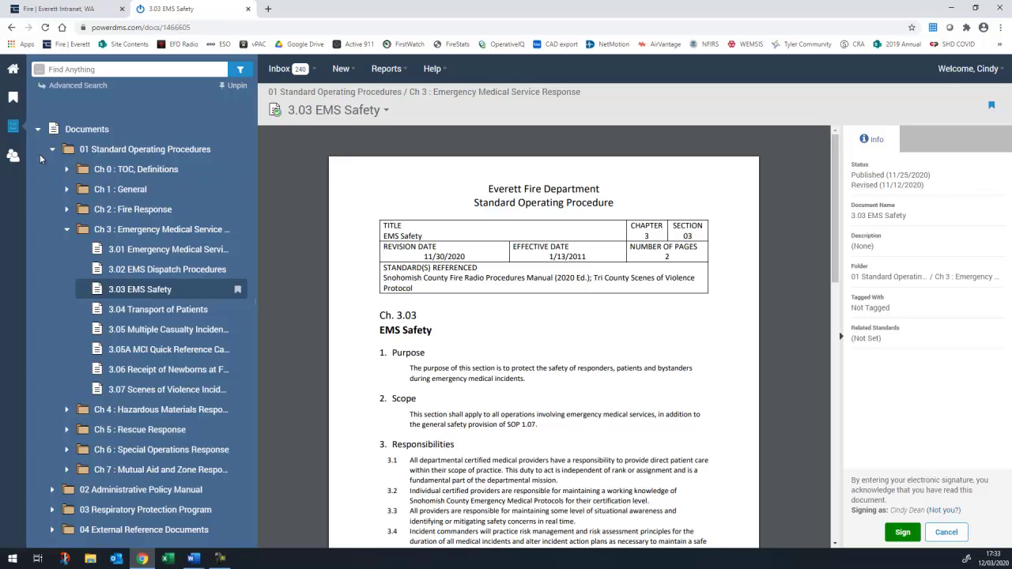
click(14, 100)
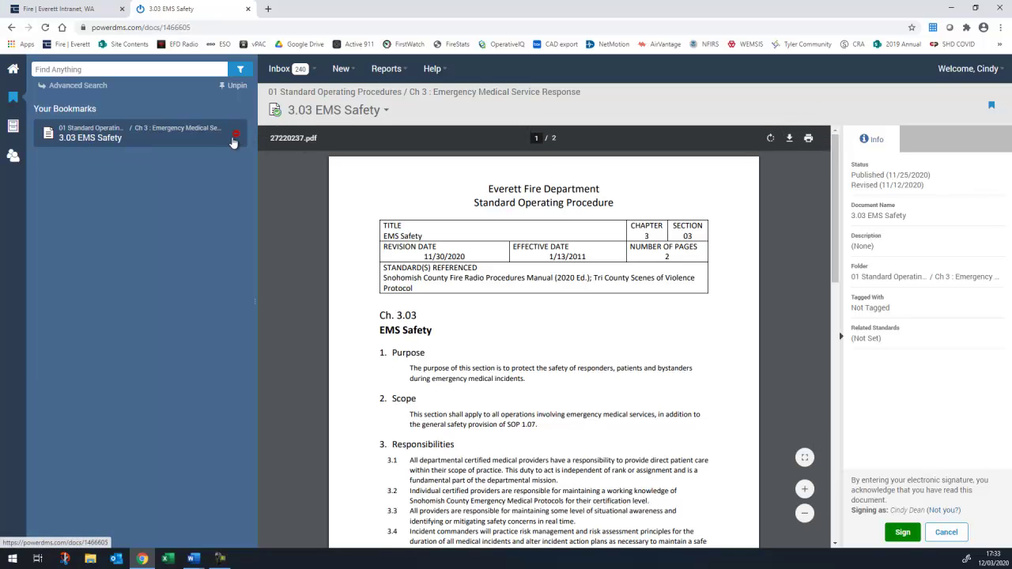
click(238, 136)
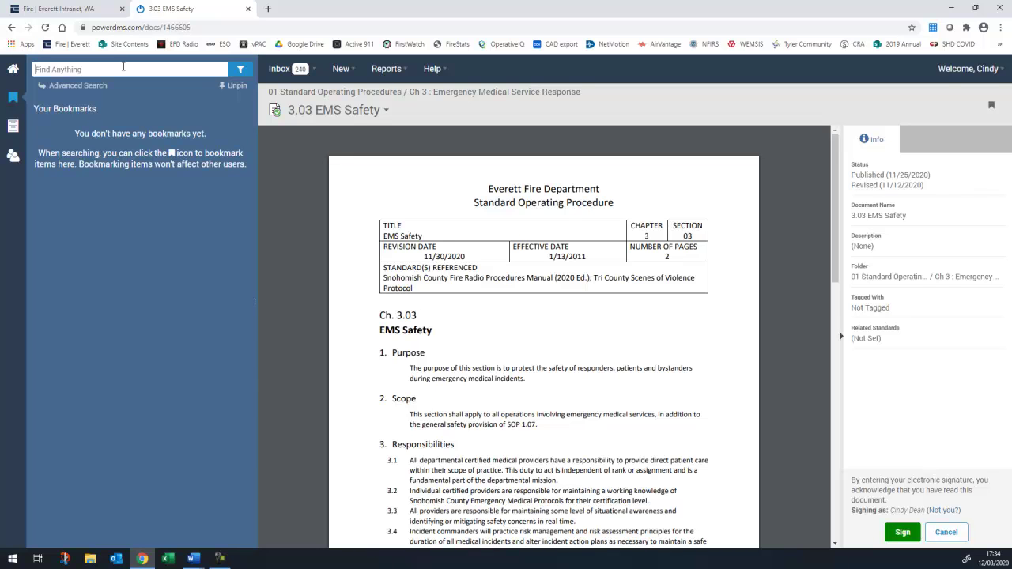
- Search Find Anything for 'wildland' and scroll through the 11 results
text(wild)
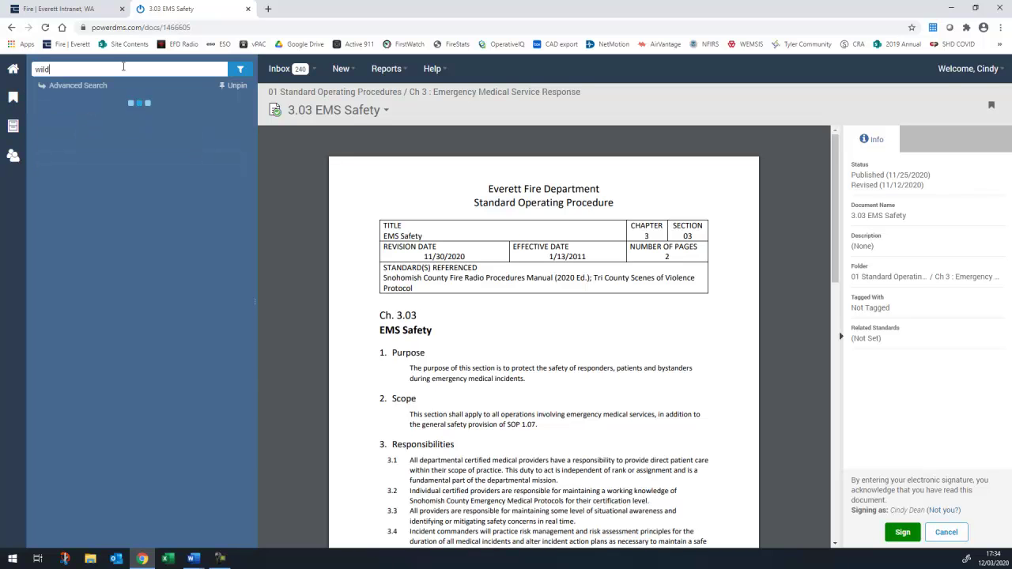
text(land)
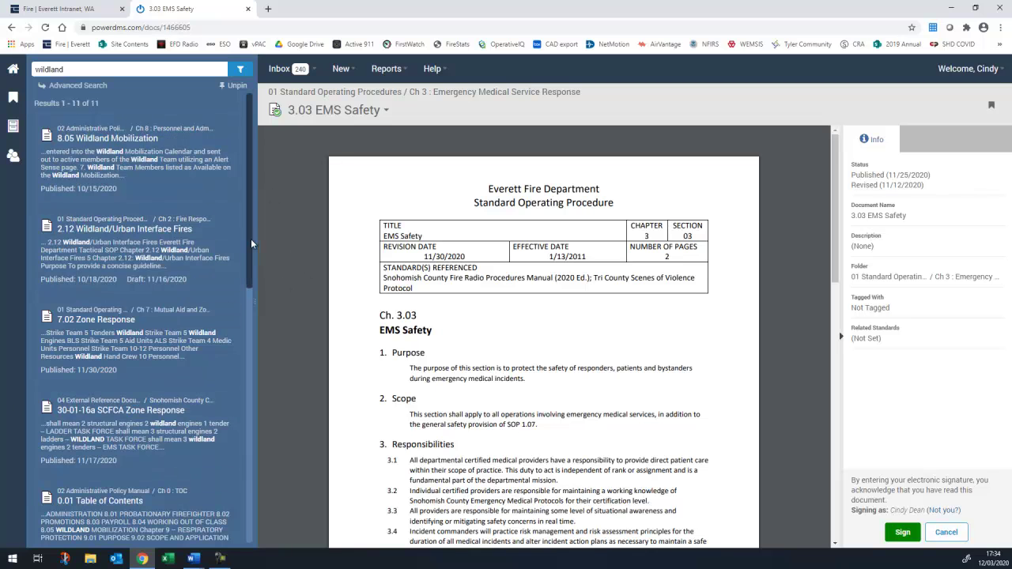
drag(251, 239, 249, 383)
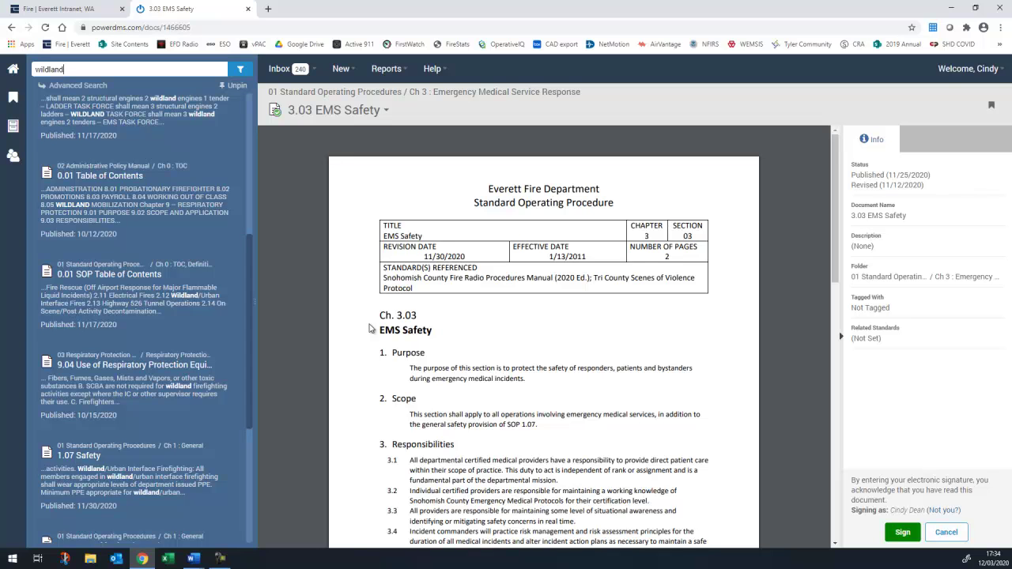
- Rerun the wildland search limited to Ch 2 : Fire Response, then remove that restriction
click(14, 128)
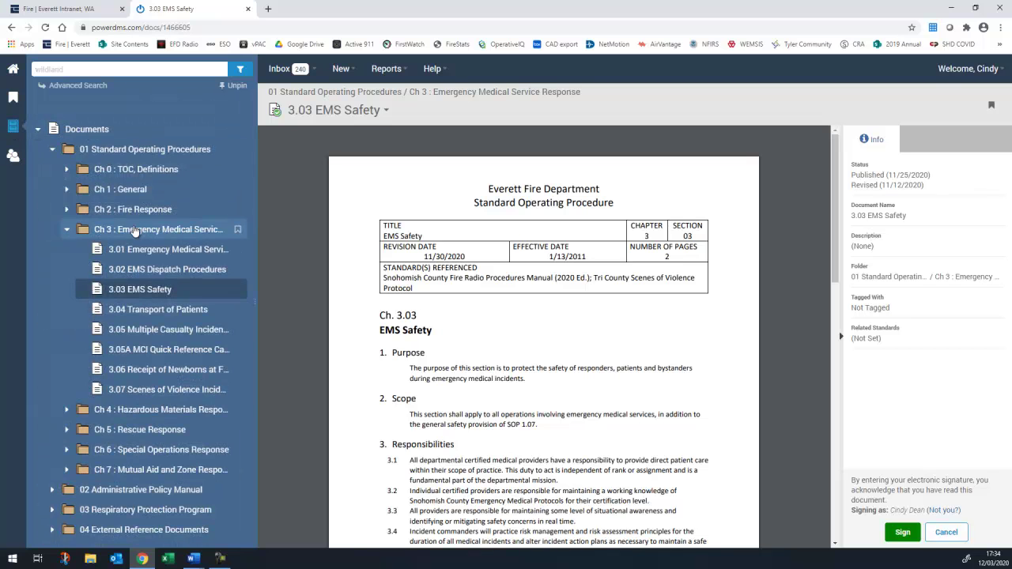
click(139, 210)
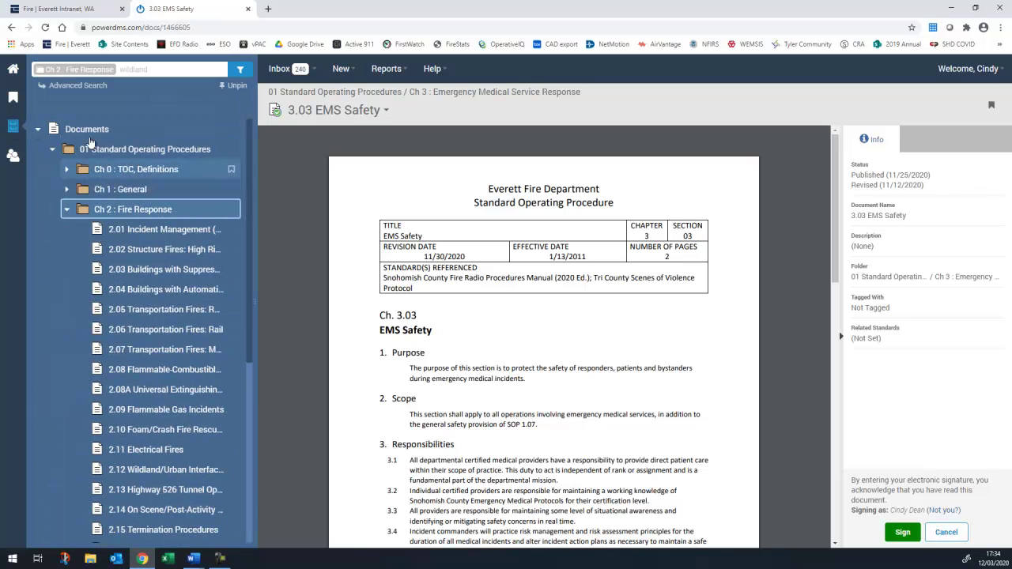
click(157, 70)
key(Return)
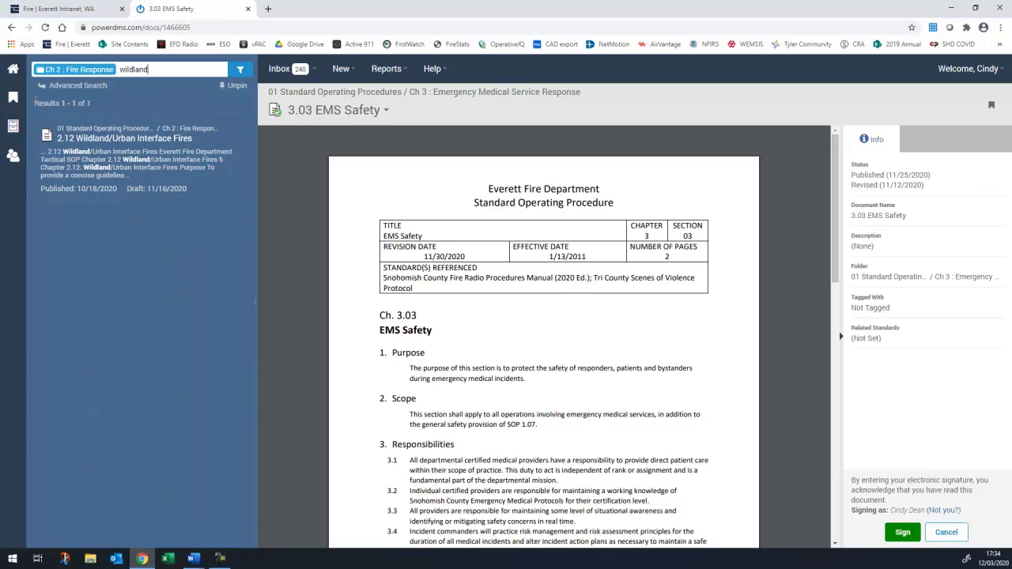
mouse_move(108, 71)
click(109, 70)
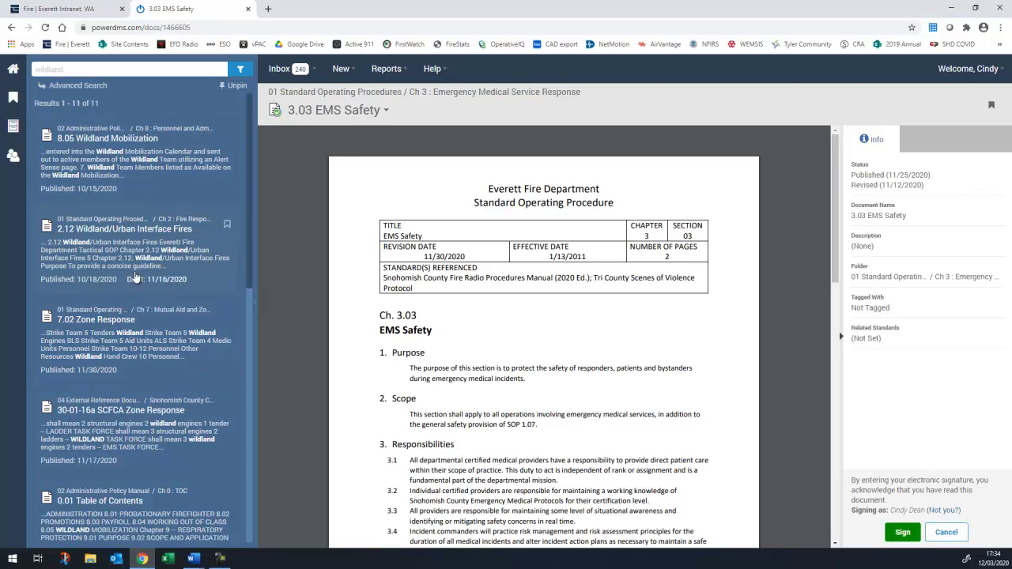
- Return to the folder tree and collapse the 01 Standard Operating Procedures folder
click(18, 128)
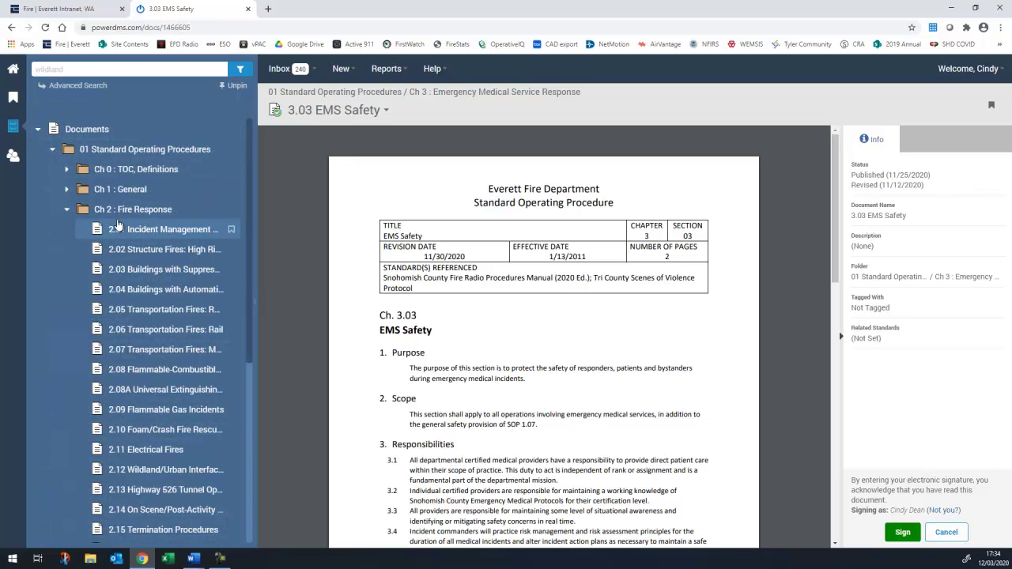
click(126, 152)
click(125, 152)
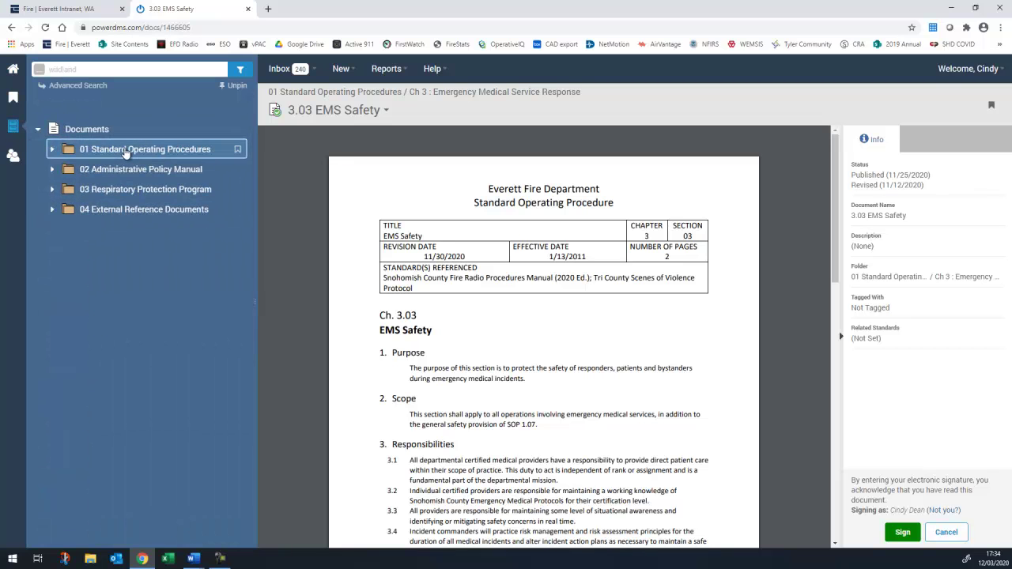
- Reshow the wildland results, check the search scope, narrow the panel, and clear the search
click(114, 69)
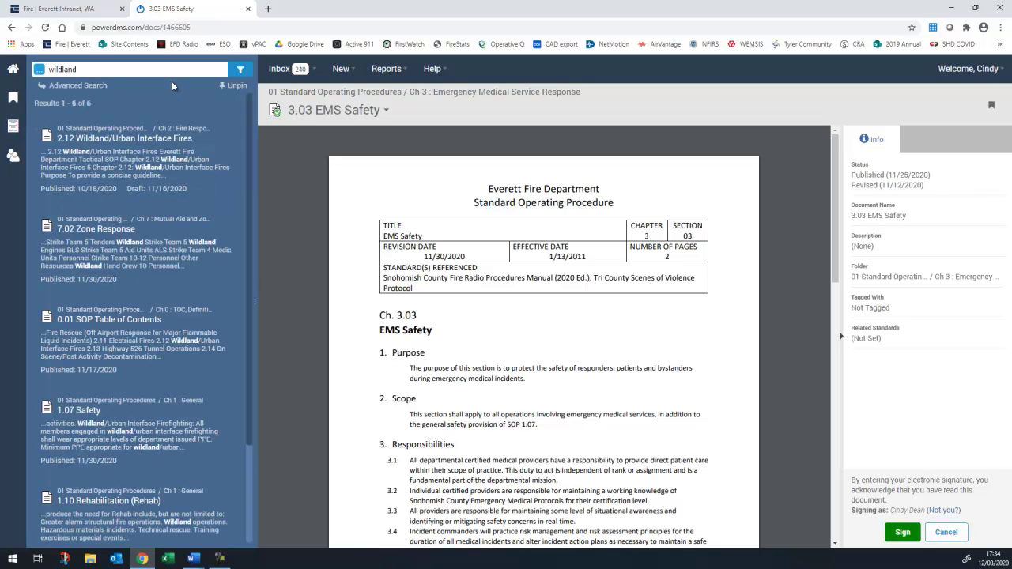
click(40, 71)
click(96, 67)
drag(255, 171, 199, 171)
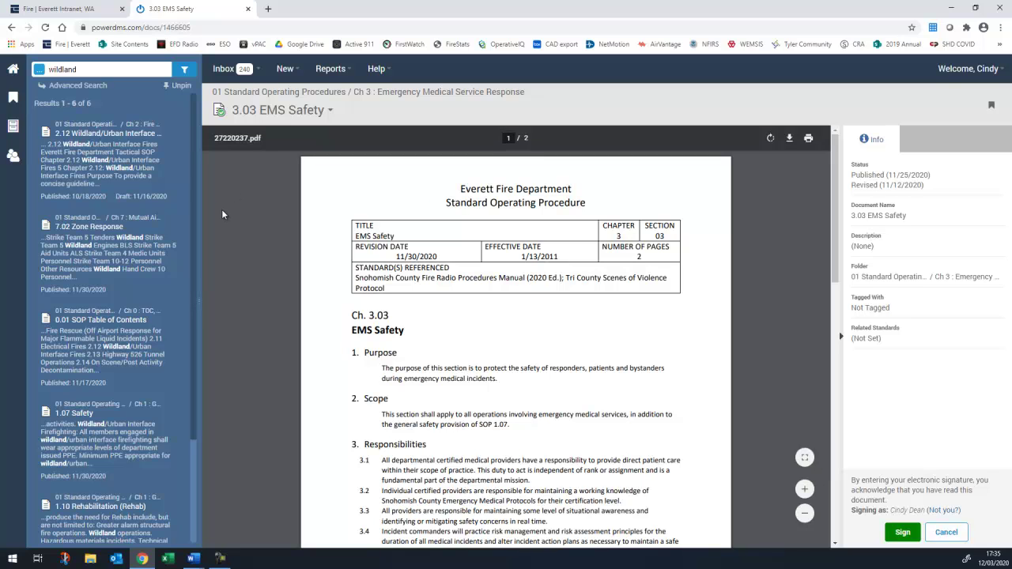
click(85, 70)
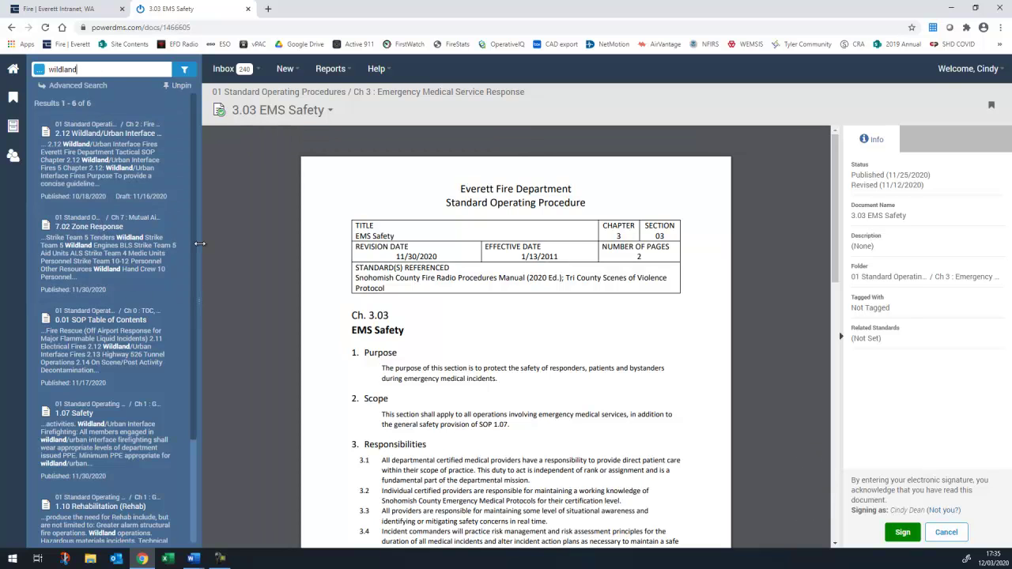
key(BackSpace)
key(BackSpace)
key(BackSpace)
key(BackSpace)
key(BackSpace)
key(BackSpace)
key(BackSpace)
key(BackSpace)
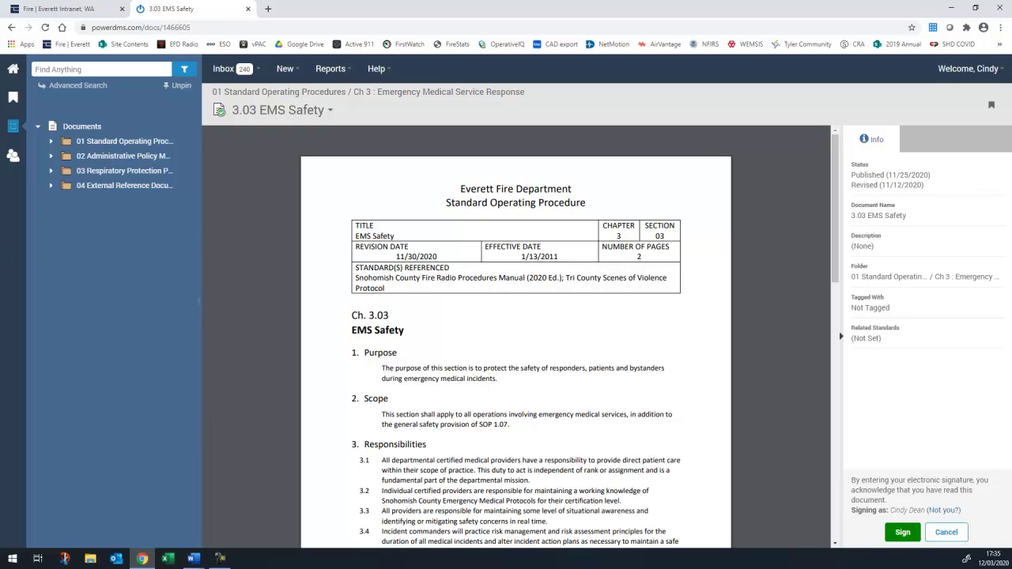
key(alt+Tab)
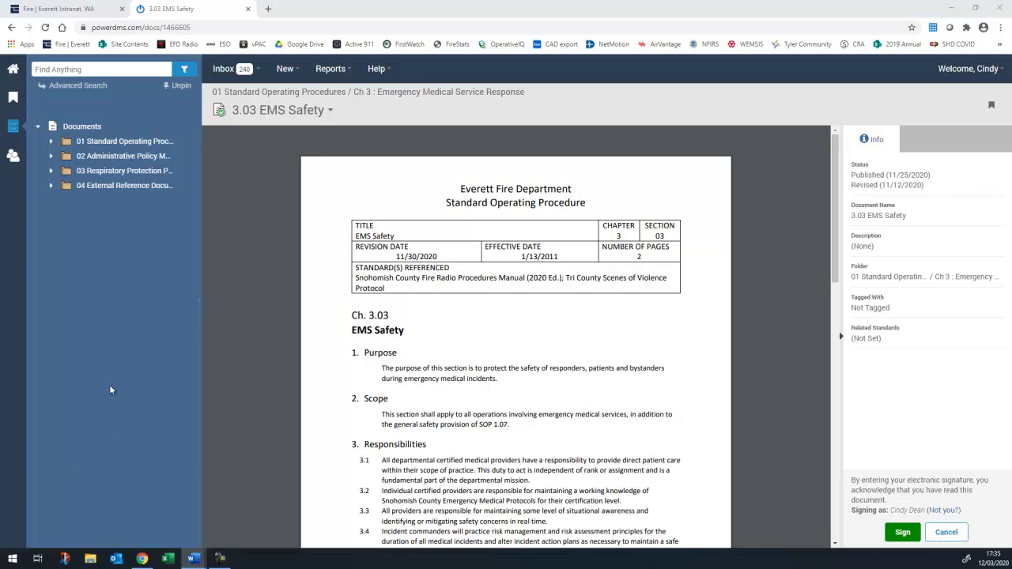
- Expand 01 Standard Operating Procedures > Ch 1 : General and open 1.05, then 1.06 Mobile Data Computers
click(53, 141)
click(65, 170)
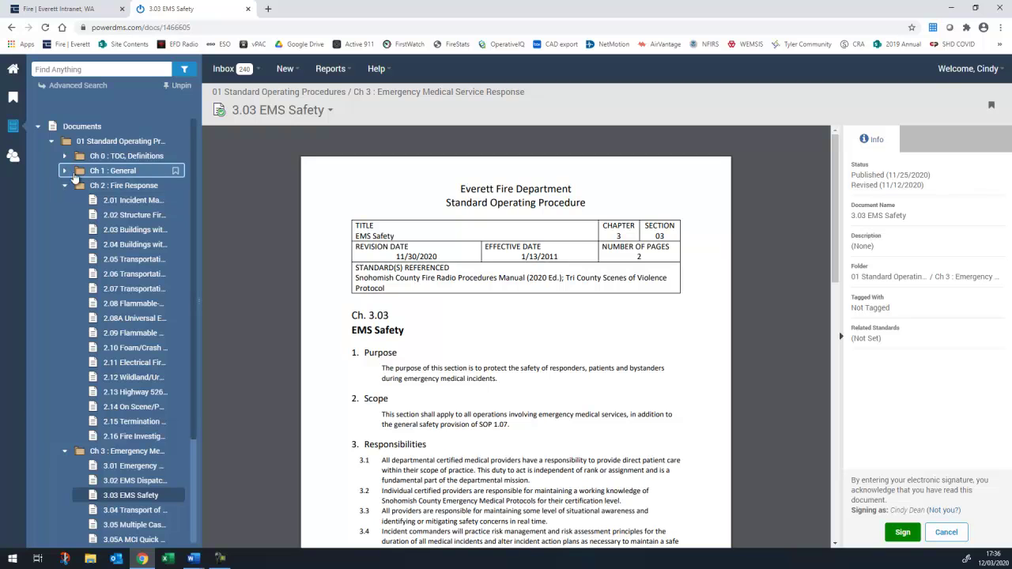
click(136, 244)
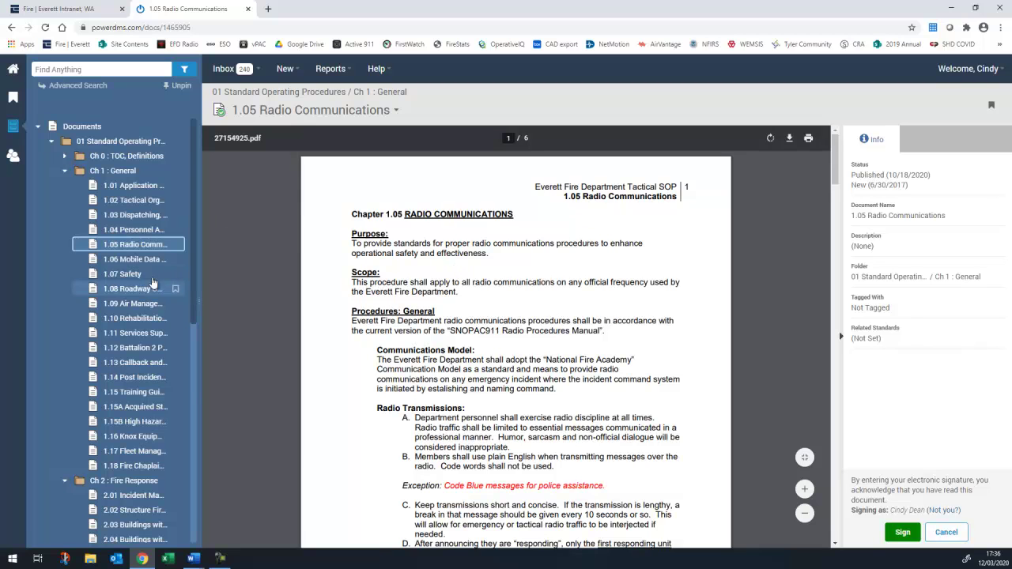
click(138, 259)
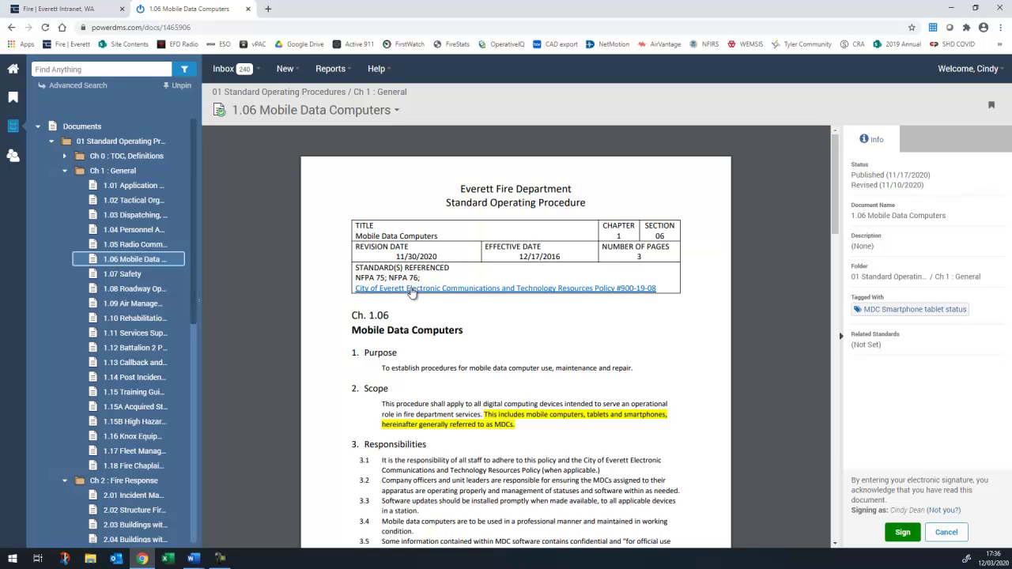
- Read through the three-page 1.06 Mobile Data Computers procedure, scrolling down and back up
click(416, 394)
scroll(416, 394, down, 10)
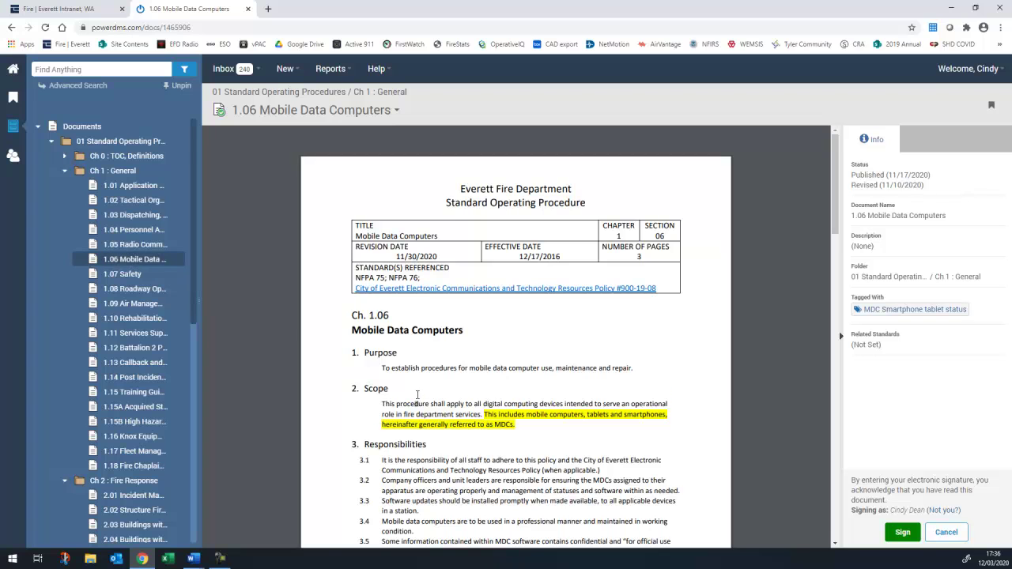
scroll(416, 394, down, 1)
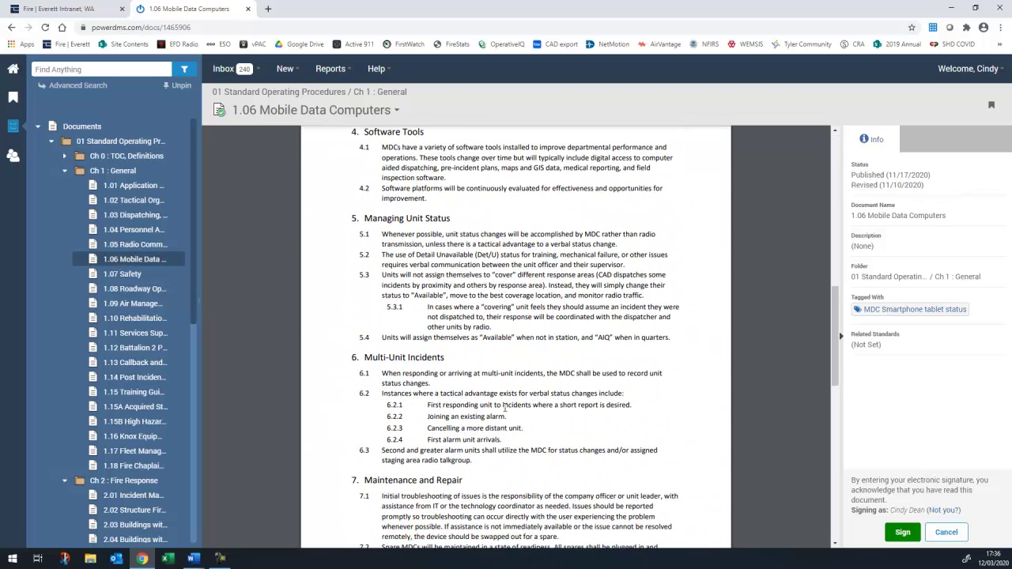
scroll(504, 407, up, 10)
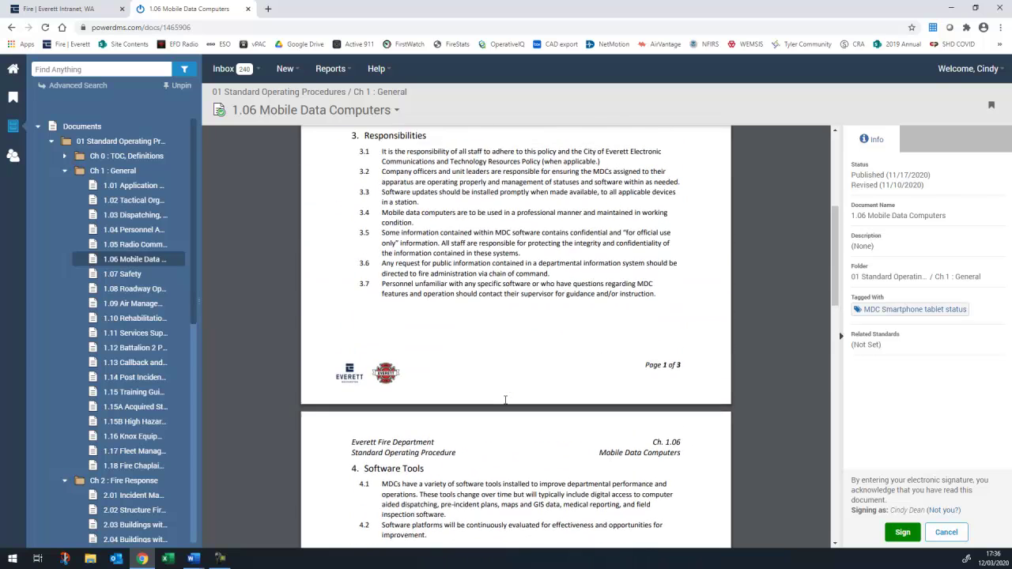
scroll(505, 400, up, 3)
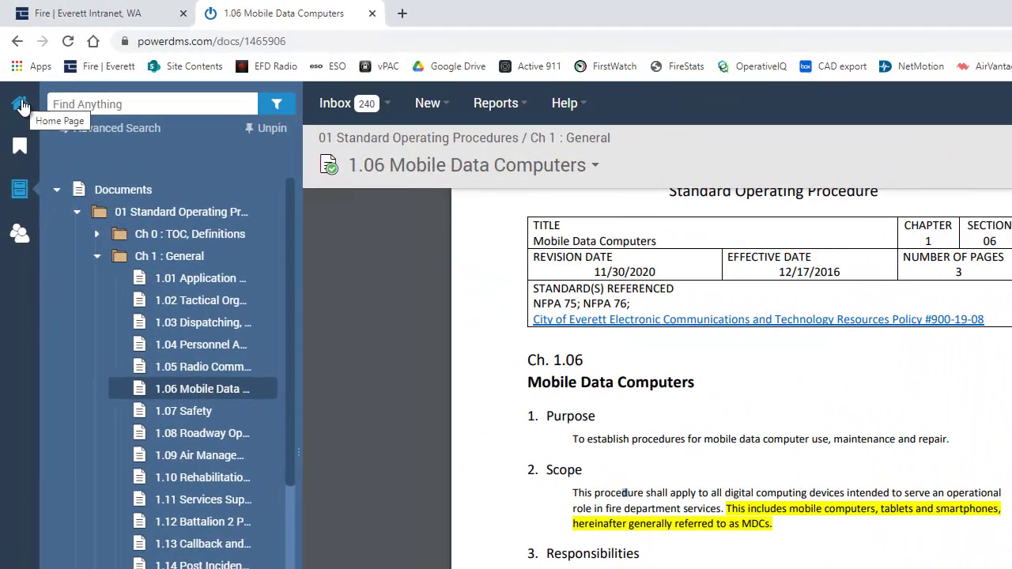
- From Home, view the documents-to-sign list, reopen 1.06, then show Inbox Documents (240)
click(13, 70)
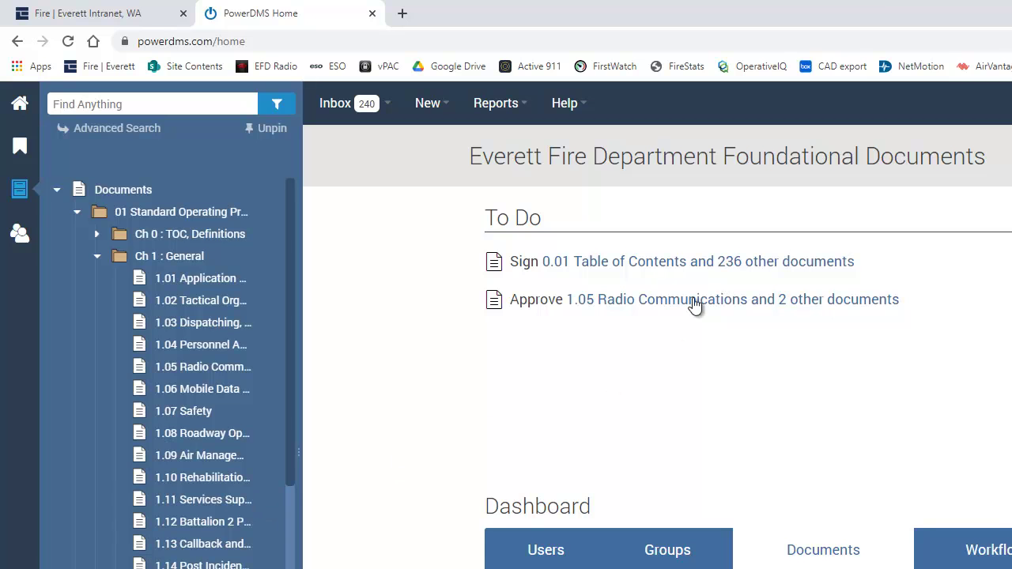
click(770, 264)
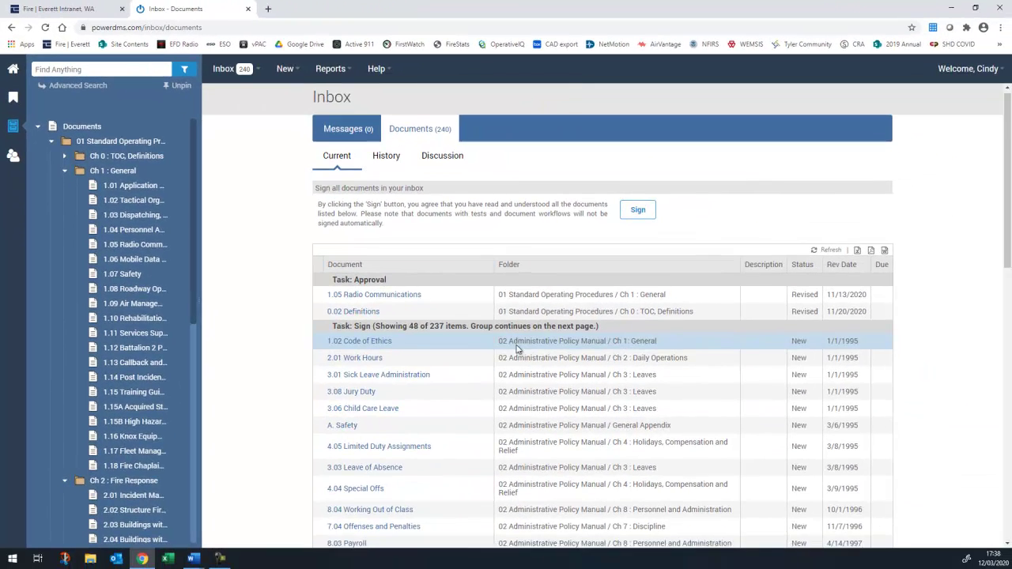
scroll(522, 178, down, 3)
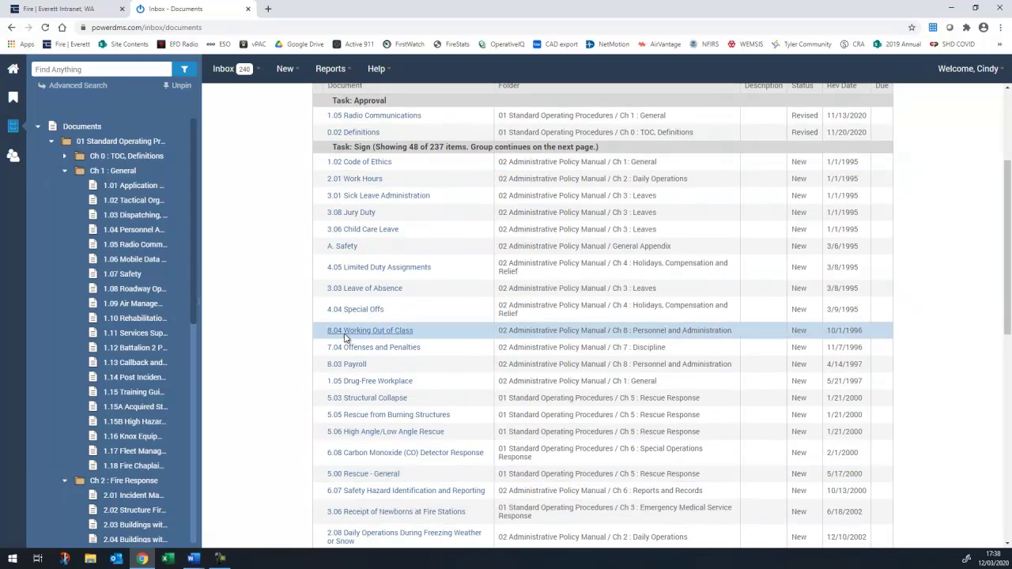
click(131, 261)
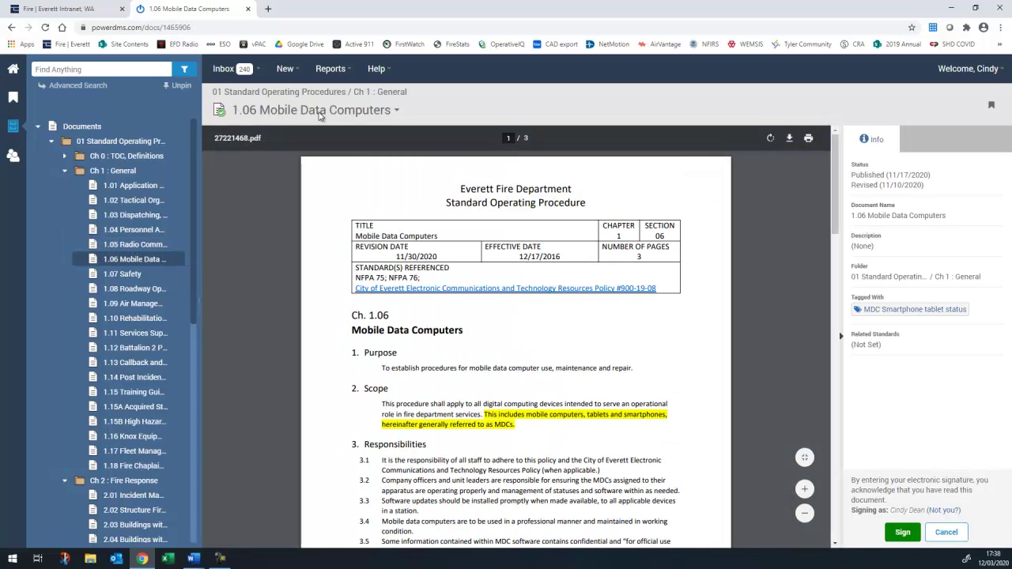
click(225, 70)
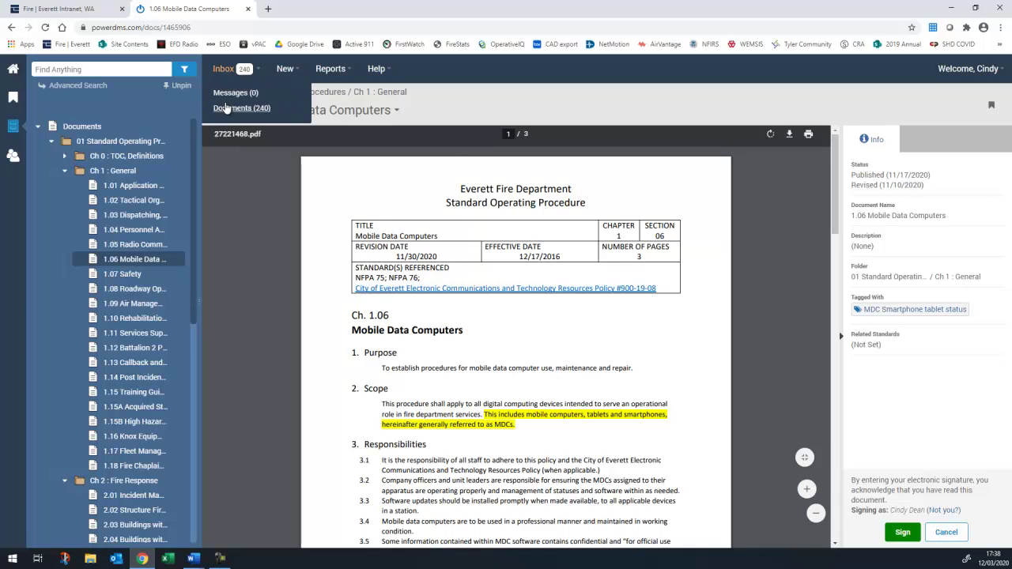
click(227, 111)
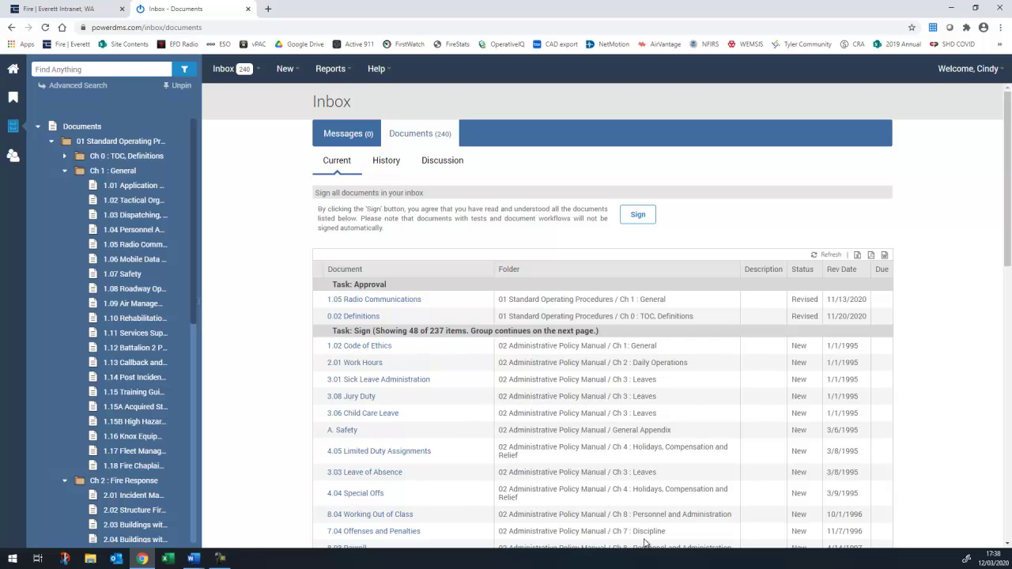
- Open 1.02 Code of Ethics, return to Inbox Documents, and sign all inbox documents at once
scroll(527, 514, down, 1)
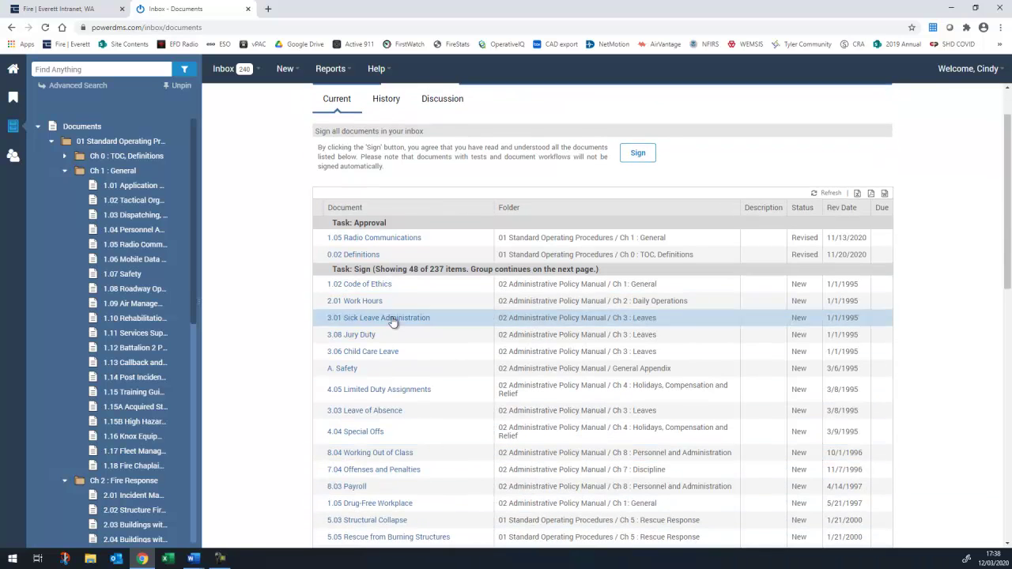
click(354, 286)
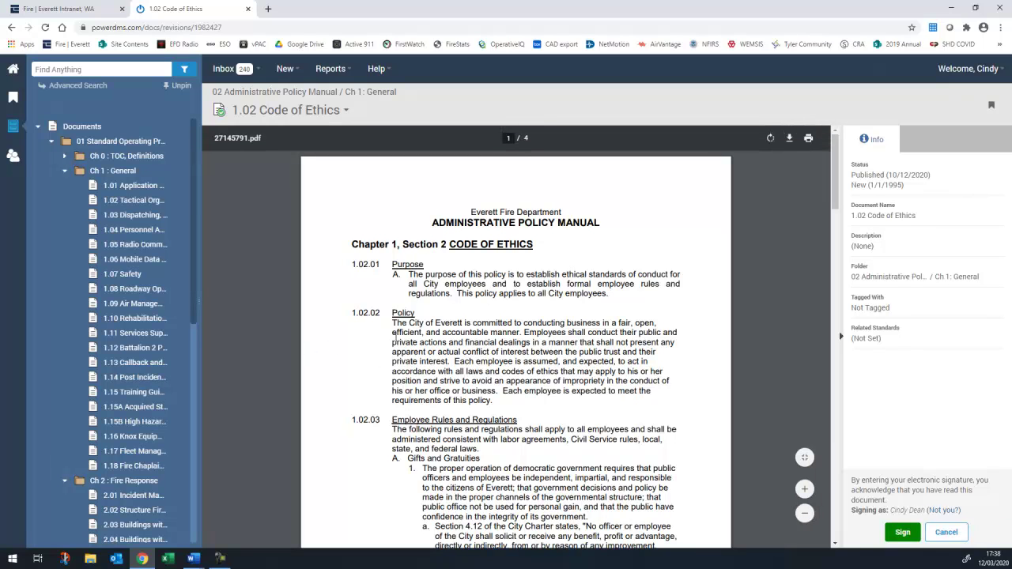
click(224, 69)
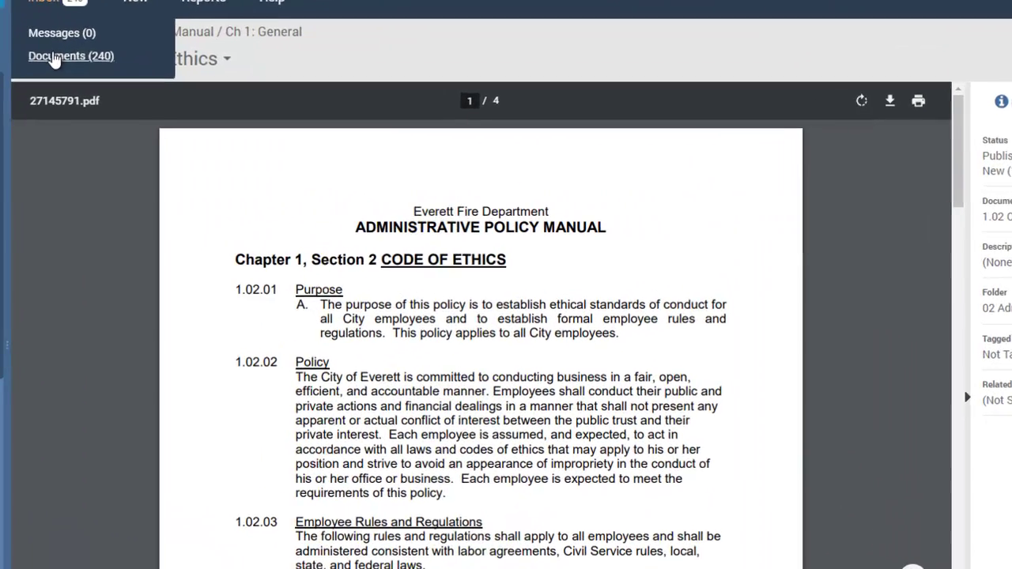
click(51, 57)
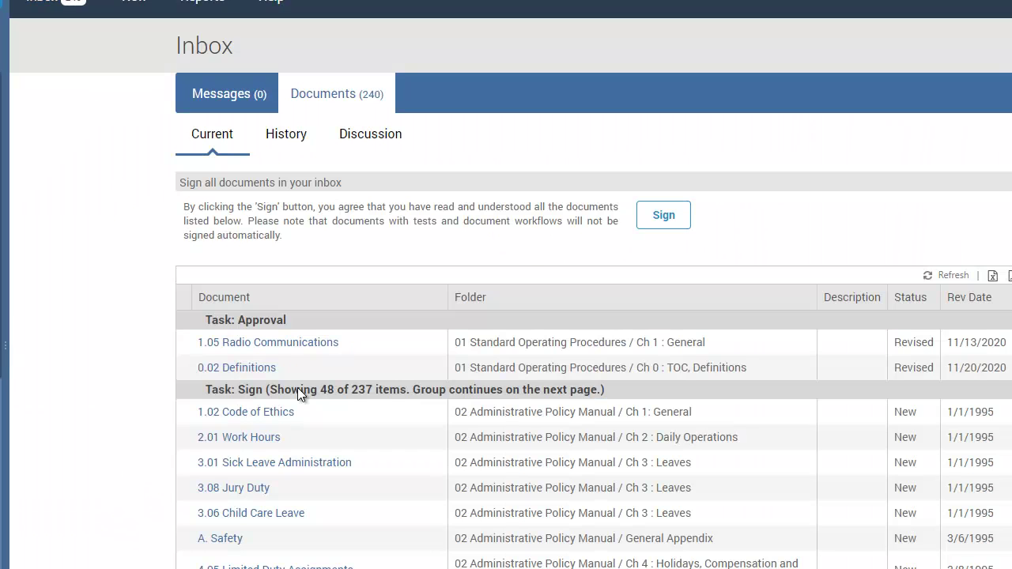
click(664, 217)
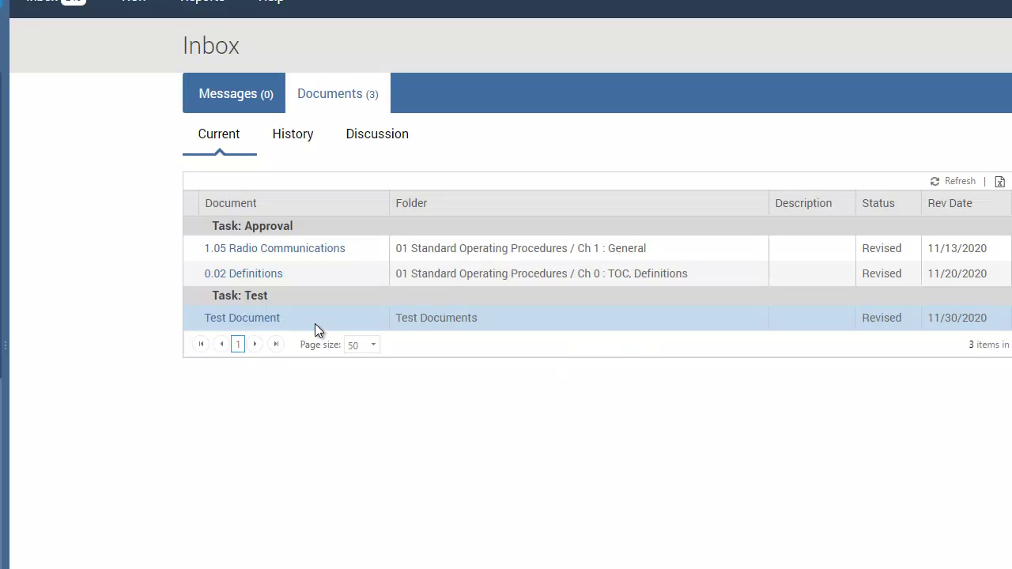
- Open the Inbox History tab and scroll through the 237 documents signed on 12/3/2020
click(304, 140)
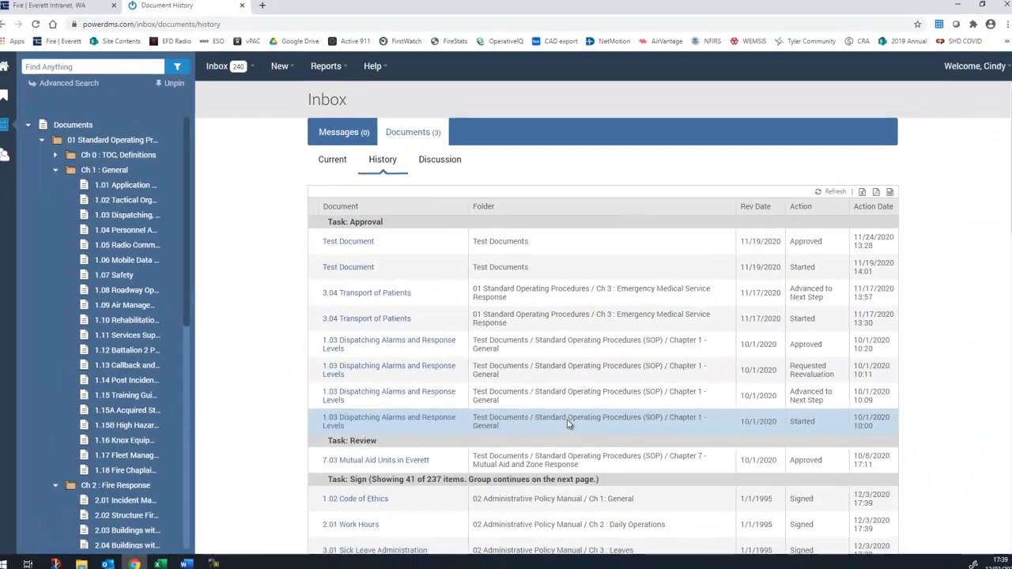
scroll(556, 525, down, 4)
scroll(567, 419, down, 2)
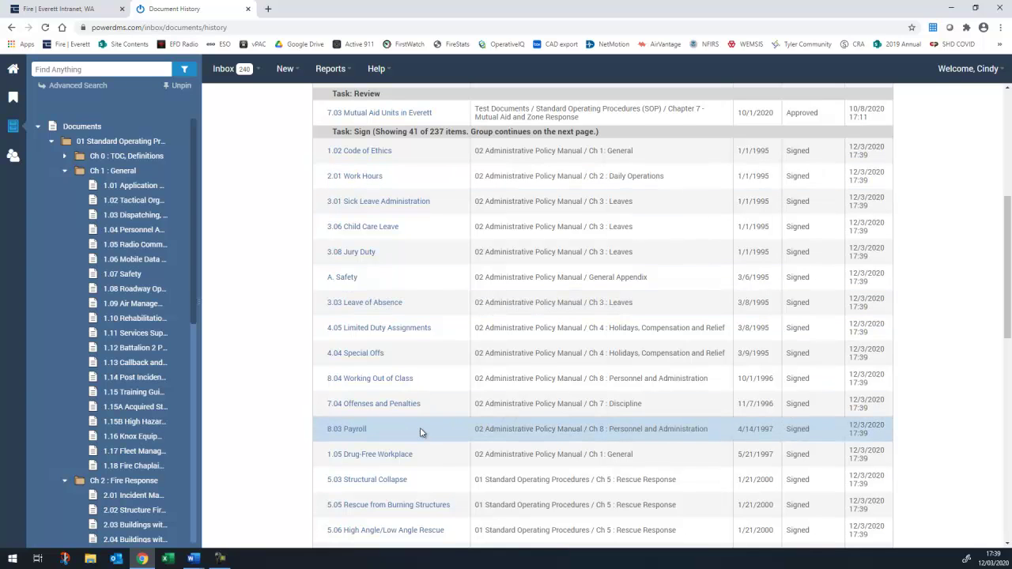
scroll(451, 435, down, 1)
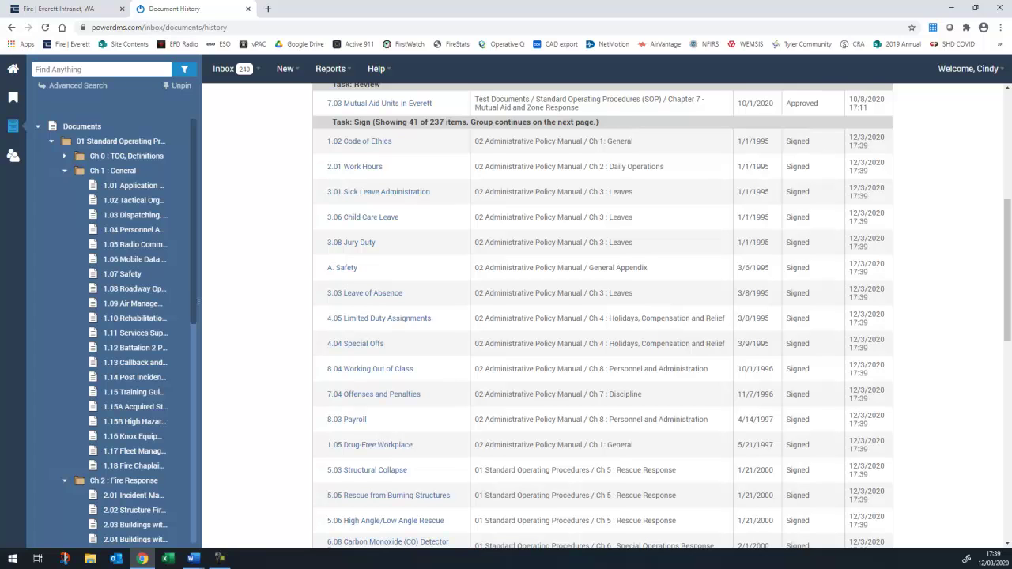
- From Help, go to Success Community, search 'basic user guide' and read the Basic User Guide article
click(377, 69)
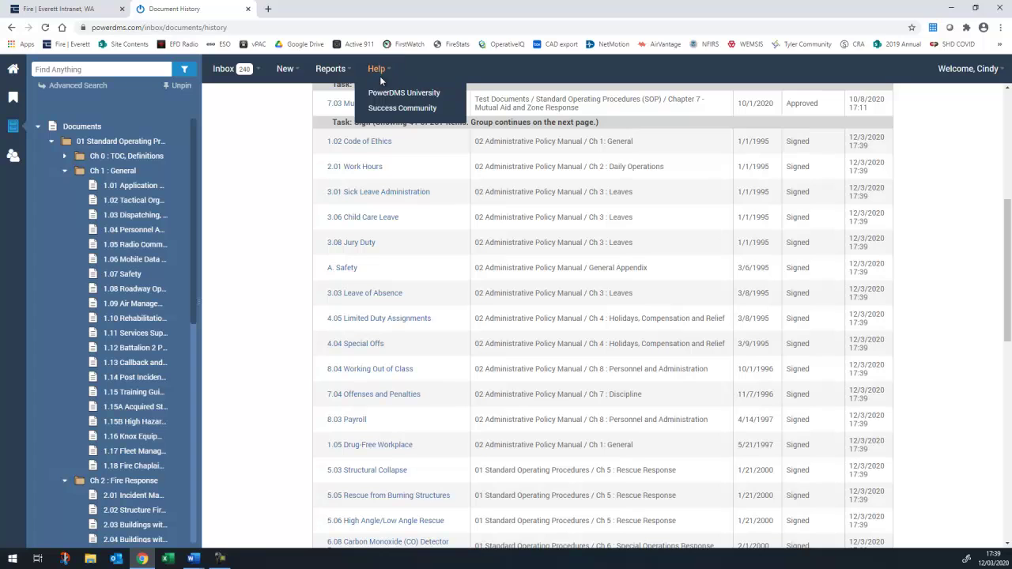
click(388, 109)
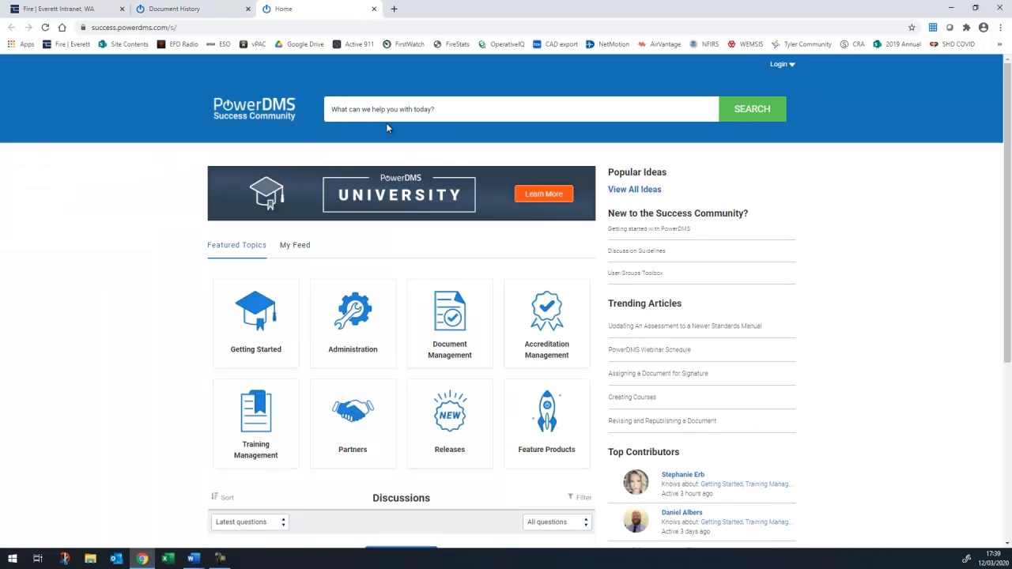
click(461, 110)
text(basic )
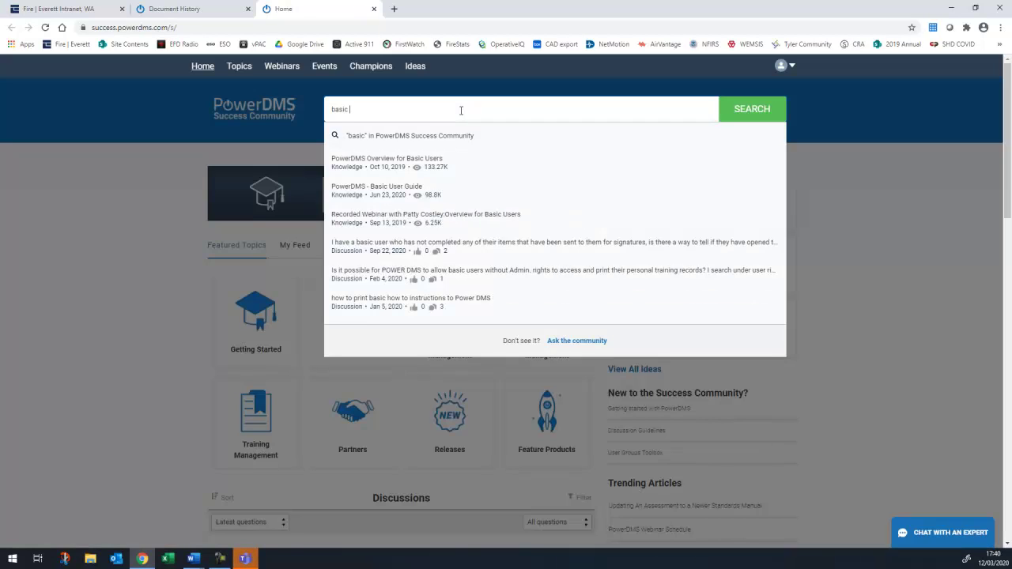
text(user guide)
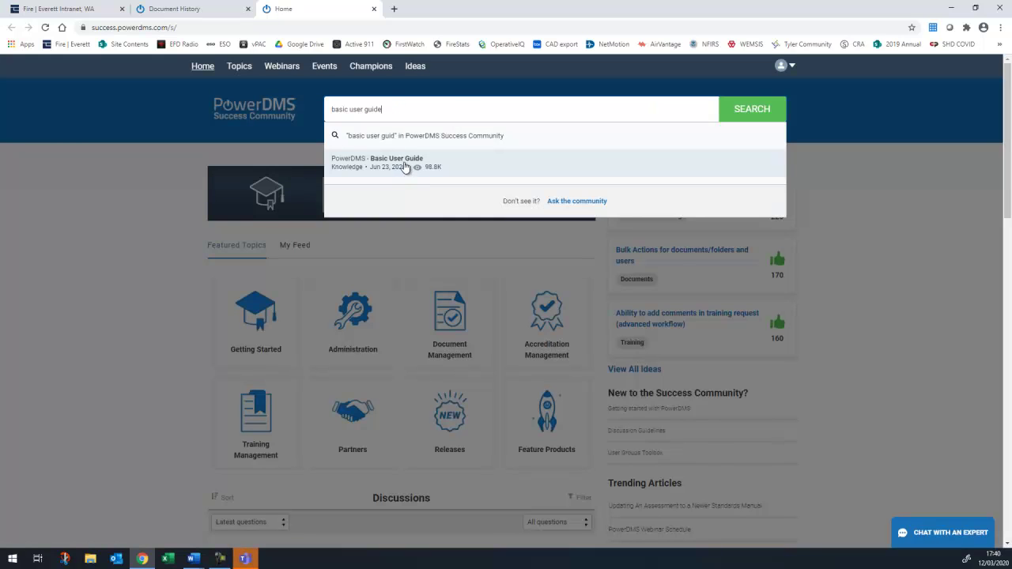
click(406, 165)
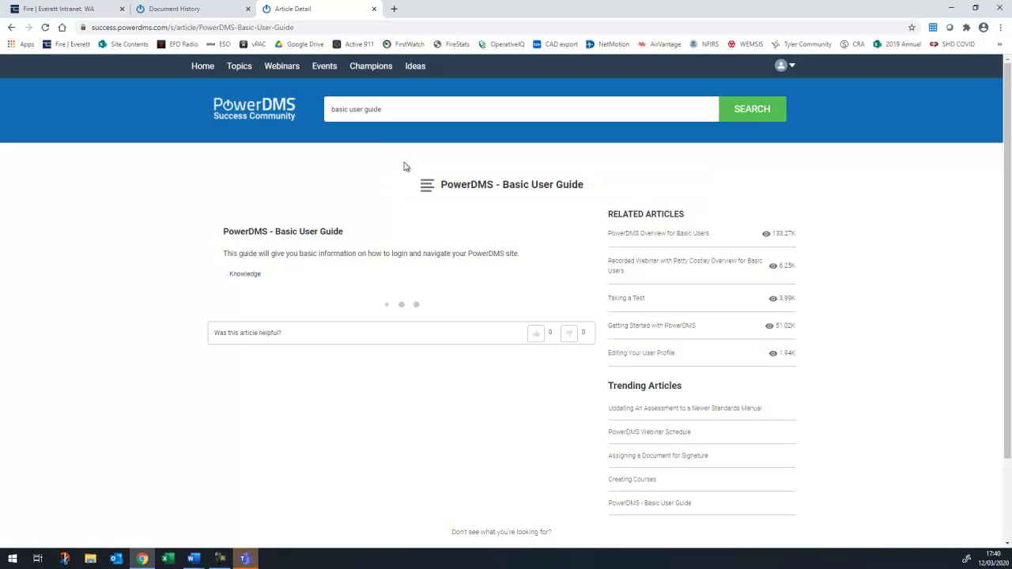
scroll(427, 364, down, 15)
scroll(427, 367, down, 3)
scroll(427, 364, up, 4)
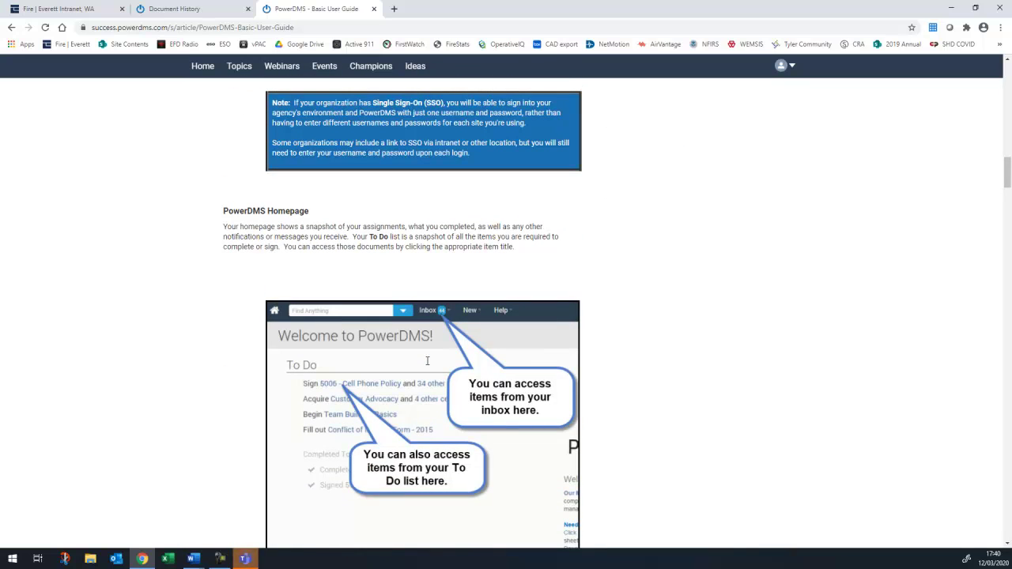